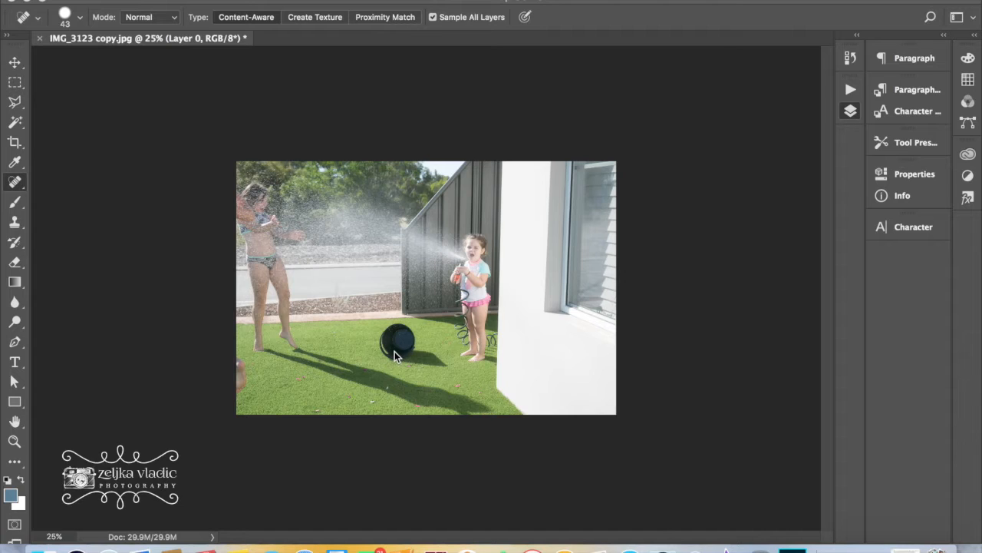
Display the layers list and set the Spot Healing Brush size to 159 px.
{"action": "key", "text": "F7"}
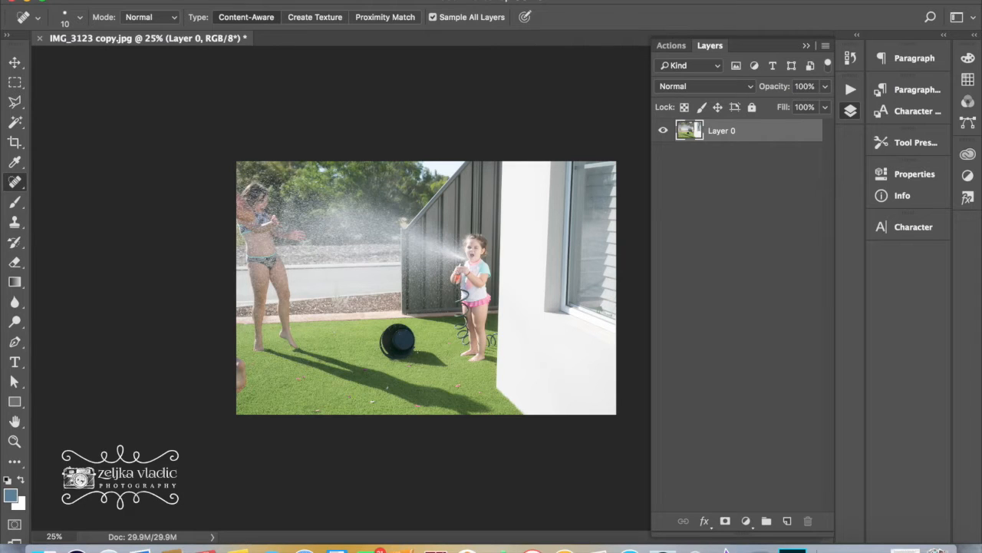
{"action": "right_click", "coordinate": [412, 341]}
{"action": "left_click_drag", "start_coordinate": [564, 369], "coordinate": [578, 369]}
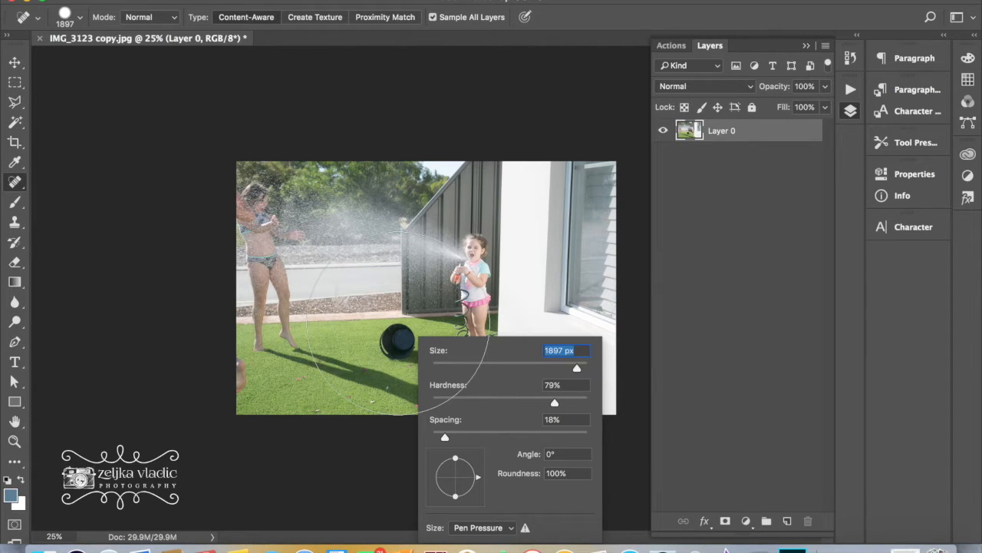
{"action": "left_click", "coordinate": [505, 367]}
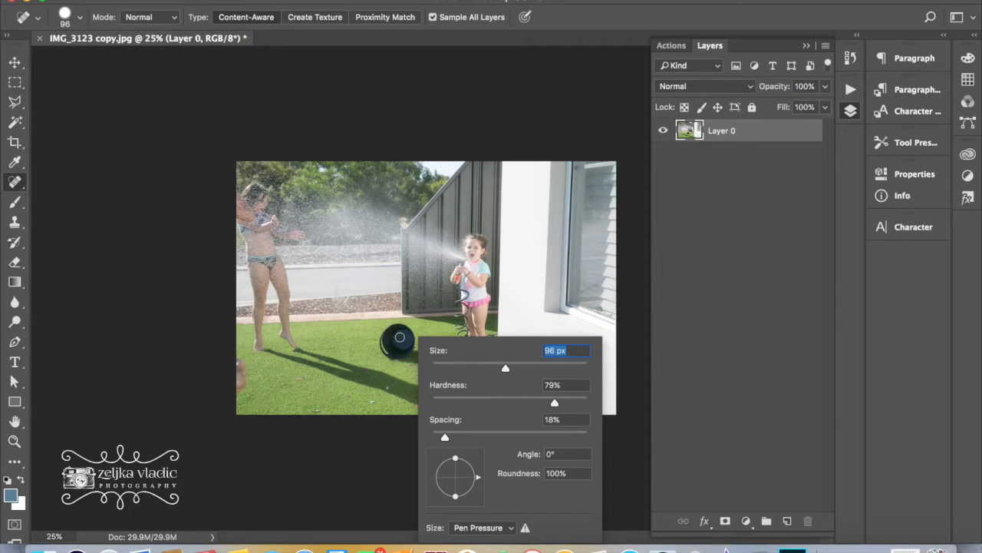
{"action": "left_click", "coordinate": [528, 368]}
{"action": "left_click", "coordinate": [533, 368]}
{"action": "right_click", "coordinate": [629, 329]}
{"action": "left_click", "coordinate": [40, 67]}
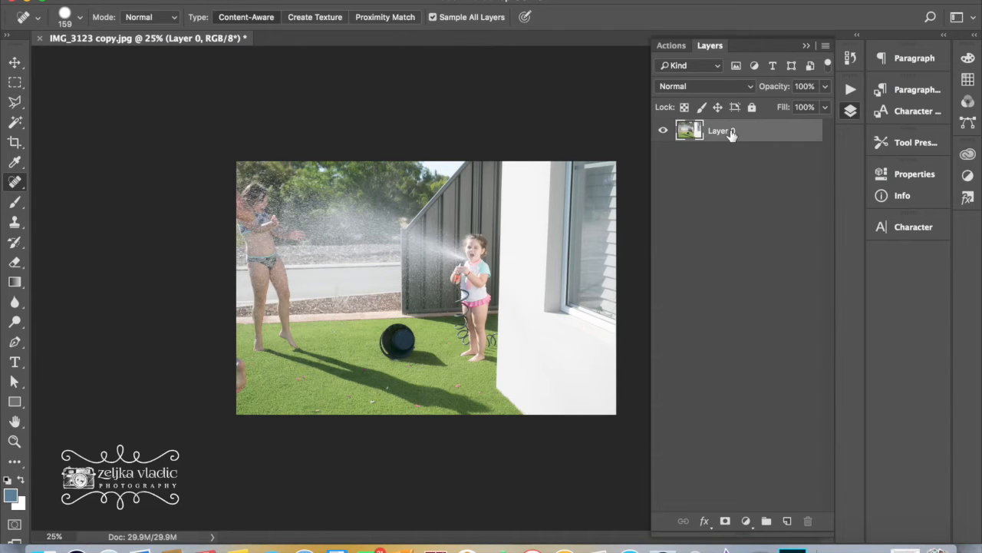
Duplicate Layer 0 and remove the black bucket and its shadow from the copy with the Spot Healing Brush.
{"action": "left_click_drag", "start_coordinate": [737, 136], "coordinate": [789, 525]}
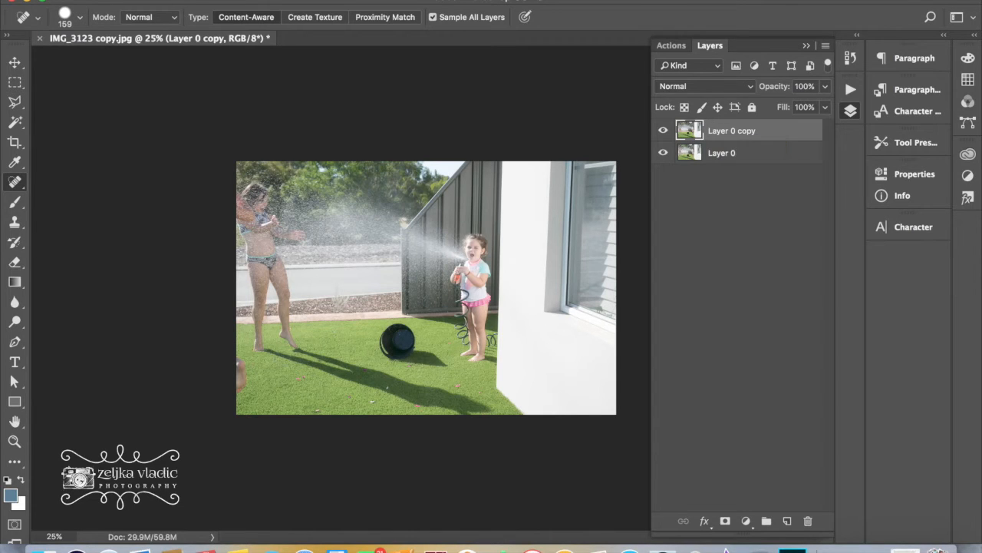
{"action": "left_click", "coordinate": [16, 443]}
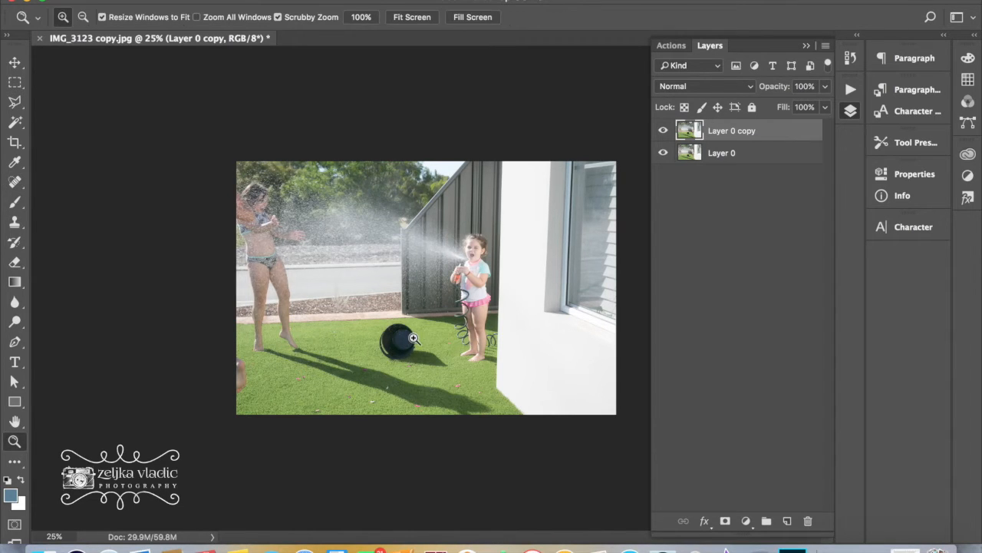
{"action": "left_click", "coordinate": [397, 340]}
{"action": "left_click", "coordinate": [400, 367]}
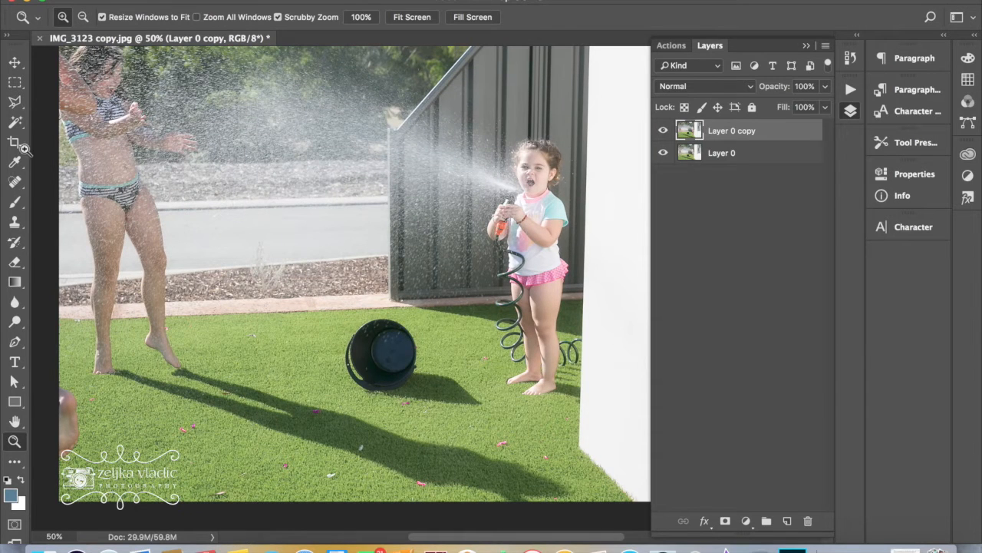
{"action": "left_click", "coordinate": [16, 182]}
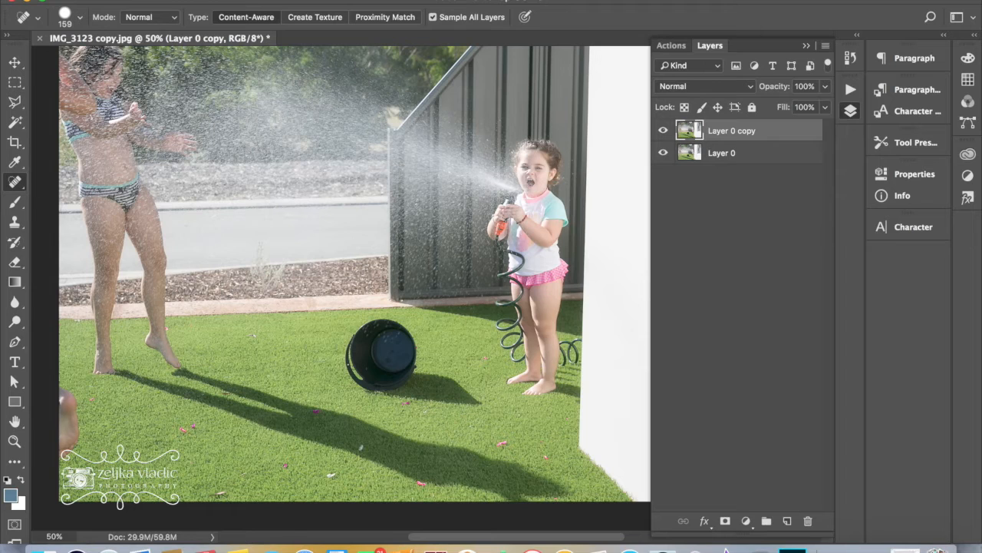
{"action": "right_click", "coordinate": [396, 330]}
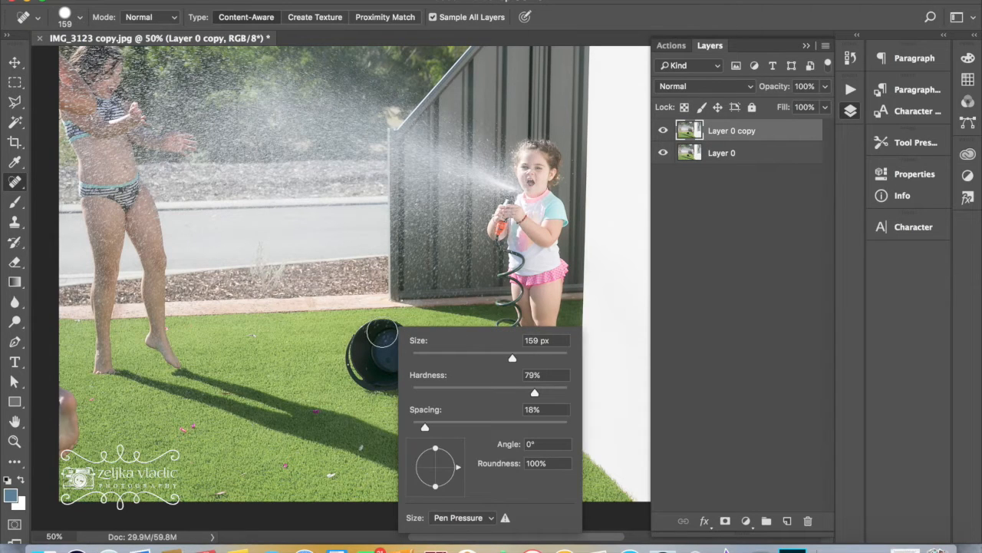
{"action": "left_click", "coordinate": [378, 332]}
{"action": "mouse_move", "coordinate": [379, 332]}
{"action": "left_mouse_down"}
{"action": "mouse_move", "coordinate": [357, 346]}
{"action": "mouse_move", "coordinate": [359, 362]}
{"action": "mouse_move", "coordinate": [395, 381]}
{"action": "mouse_move", "coordinate": [476, 390]}
{"action": "mouse_move", "coordinate": [391, 345]}
{"action": "mouse_move", "coordinate": [383, 325]}
{"action": "left_mouse_up"}
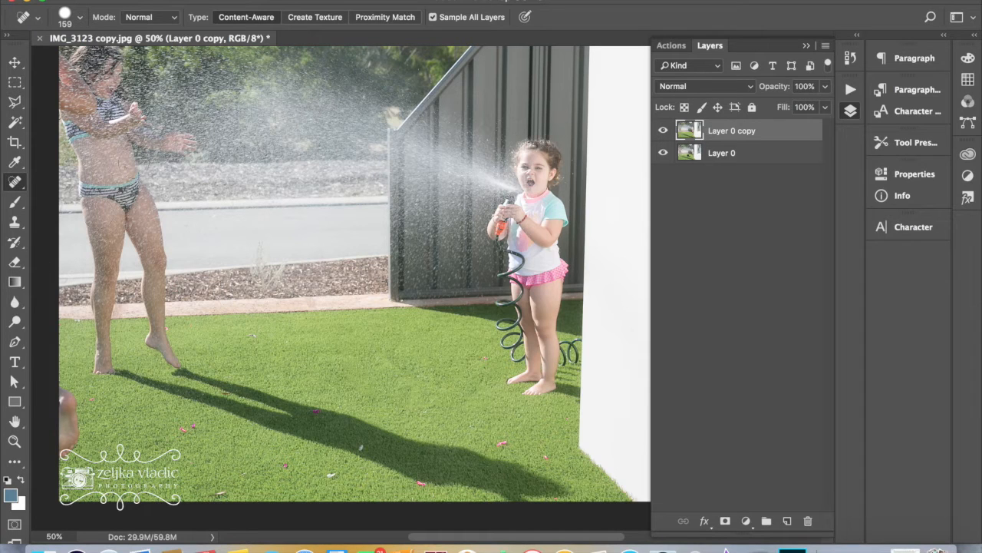
Remove the standing figure in the striped swimsuit from the photo with the Spot Healing Brush.
{"action": "scroll", "coordinate": [370, 356], "scroll_direction": "up", "scroll_amount": 3}
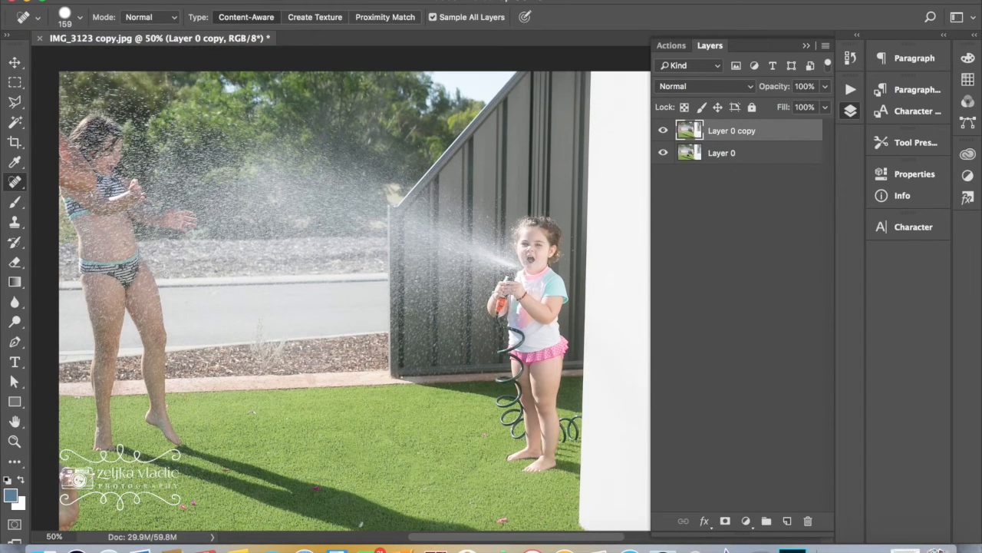
{"action": "mouse_move", "coordinate": [63, 136]}
{"action": "left_mouse_down"}
{"action": "mouse_move", "coordinate": [67, 171]}
{"action": "mouse_move", "coordinate": [84, 184]}
{"action": "mouse_move", "coordinate": [84, 147]}
{"action": "mouse_move", "coordinate": [108, 118]}
{"action": "mouse_move", "coordinate": [120, 124]}
{"action": "mouse_move", "coordinate": [102, 185]}
{"action": "mouse_move", "coordinate": [68, 194]}
{"action": "mouse_move", "coordinate": [96, 248]}
{"action": "mouse_move", "coordinate": [108, 198]}
{"action": "mouse_move", "coordinate": [127, 221]}
{"action": "mouse_move", "coordinate": [161, 222]}
{"action": "mouse_move", "coordinate": [119, 273]}
{"action": "mouse_move", "coordinate": [86, 238]}
{"action": "mouse_move", "coordinate": [103, 442]}
{"action": "mouse_move", "coordinate": [115, 322]}
{"action": "mouse_move", "coordinate": [131, 271]}
{"action": "mouse_move", "coordinate": [145, 317]}
{"action": "mouse_move", "coordinate": [136, 261]}
{"action": "mouse_move", "coordinate": [147, 362]}
{"action": "mouse_move", "coordinate": [170, 428]}
{"action": "mouse_move", "coordinate": [156, 311]}
{"action": "left_mouse_up"}
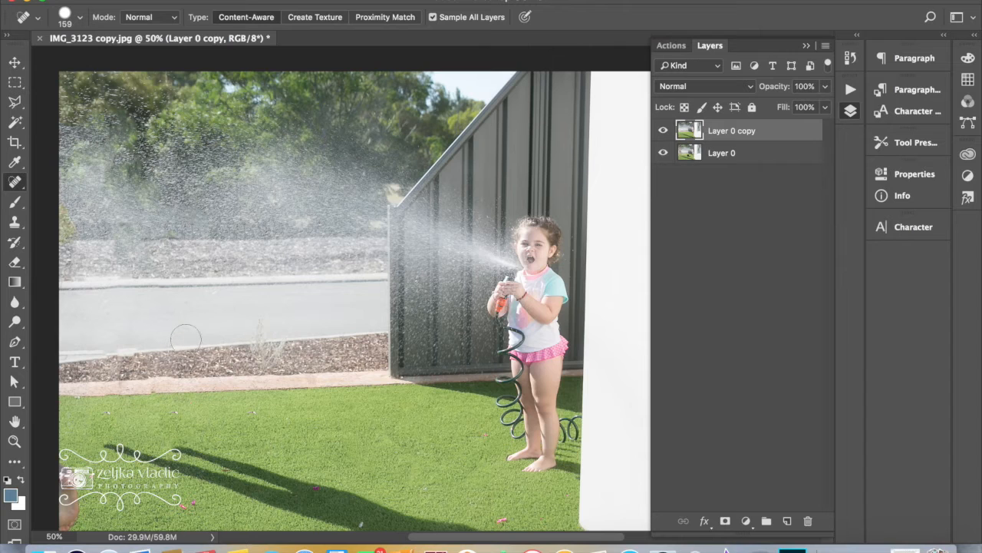
Heal away the long shadow across the lawn and the partial limb at the photo's left edge.
{"action": "scroll", "coordinate": [300, 338], "scroll_direction": "down", "scroll_amount": 3}
{"action": "scroll", "coordinate": [207, 360], "scroll_direction": "down", "scroll_amount": 3}
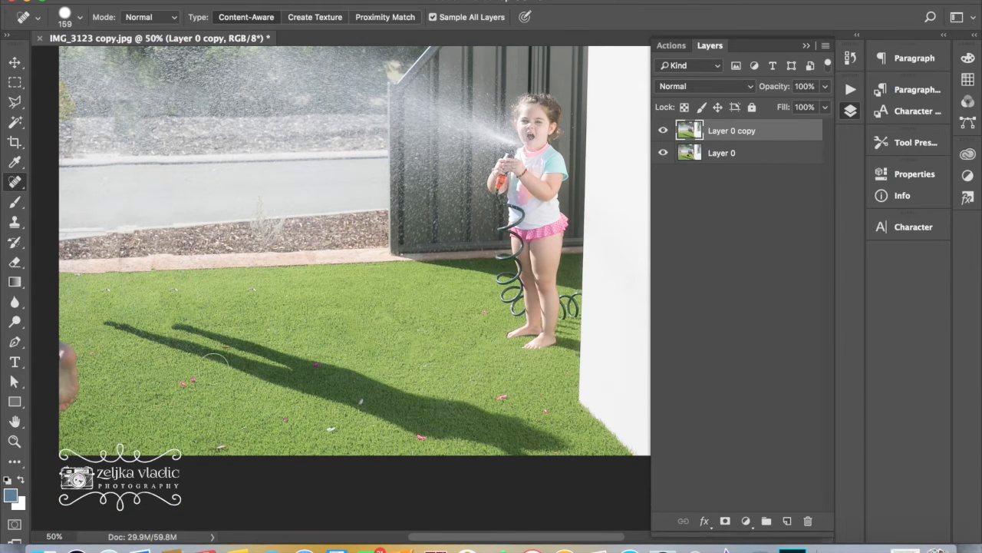
{"action": "mouse_move", "coordinate": [119, 323]}
{"action": "left_mouse_down"}
{"action": "mouse_move", "coordinate": [205, 332]}
{"action": "mouse_move", "coordinate": [215, 353]}
{"action": "mouse_move", "coordinate": [181, 347]}
{"action": "mouse_move", "coordinate": [300, 385]}
{"action": "mouse_move", "coordinate": [432, 391]}
{"action": "mouse_move", "coordinate": [544, 437]}
{"action": "left_mouse_up"}
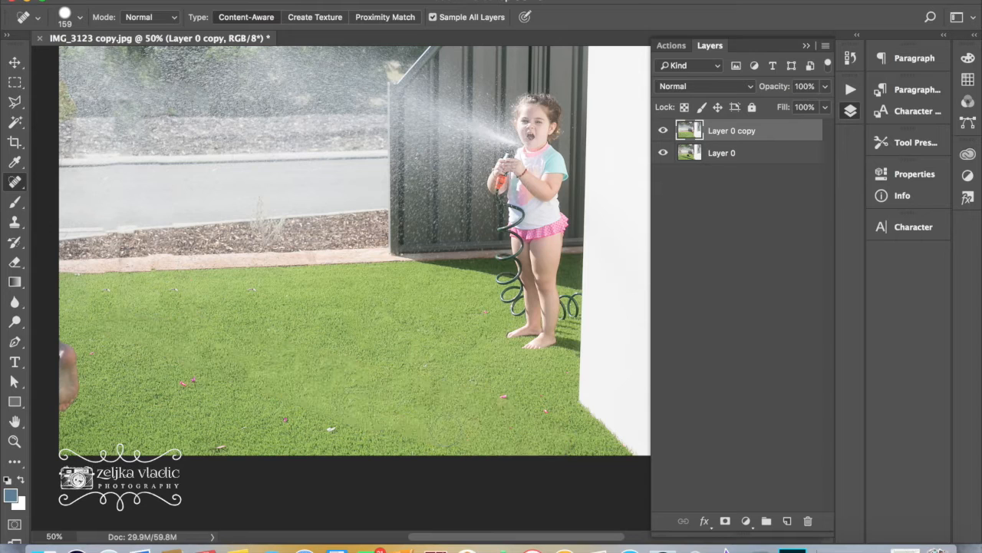
{"action": "mouse_move", "coordinate": [68, 342]}
{"action": "left_mouse_down"}
{"action": "mouse_move", "coordinate": [59, 384]}
{"action": "mouse_move", "coordinate": [62, 349]}
{"action": "left_mouse_up"}
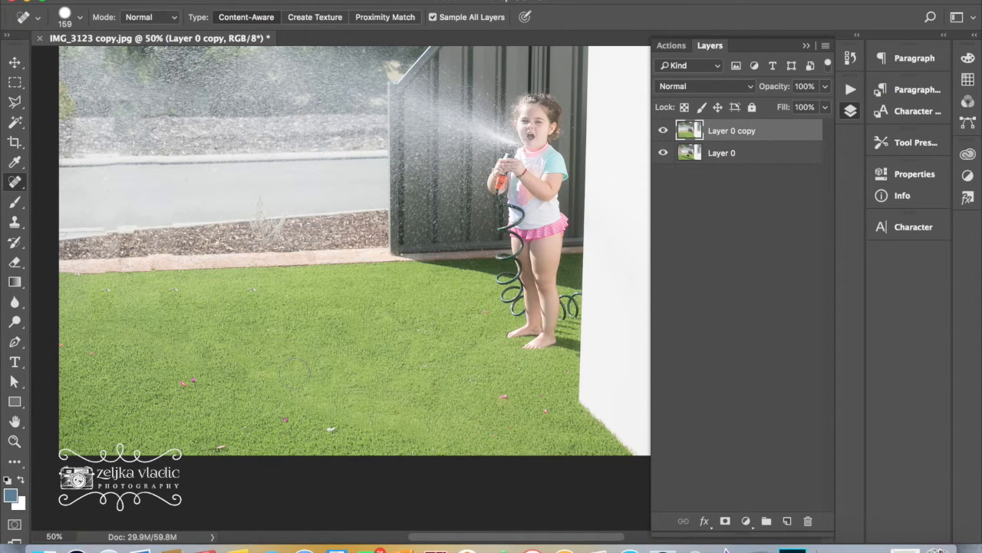
Examine the healed lawn, road edge, mulch bed and paving strip at up to 200% zoom.
{"action": "scroll", "coordinate": [355, 261], "scroll_direction": "up", "scroll_amount": 2}
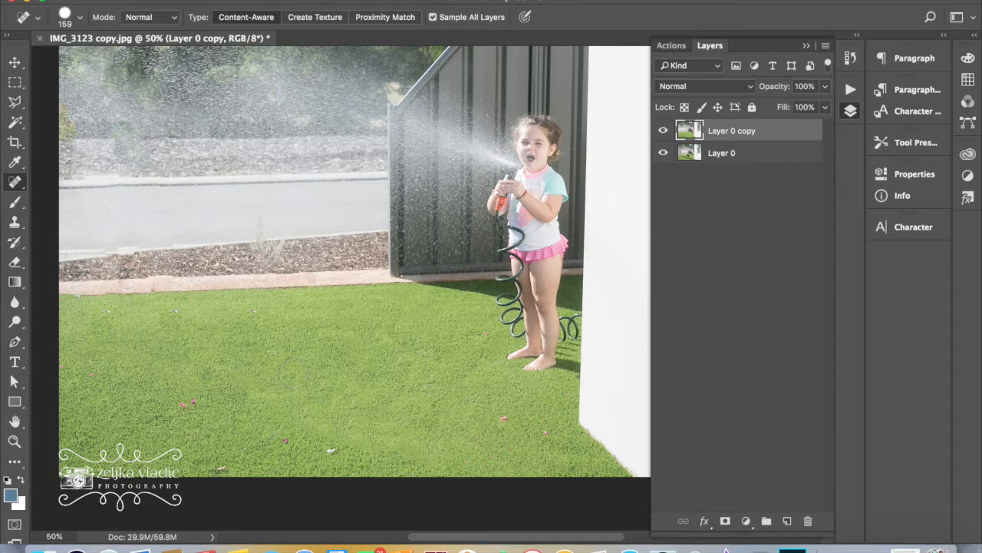
{"action": "scroll", "coordinate": [373, 329], "scroll_direction": "up", "scroll_amount": 3}
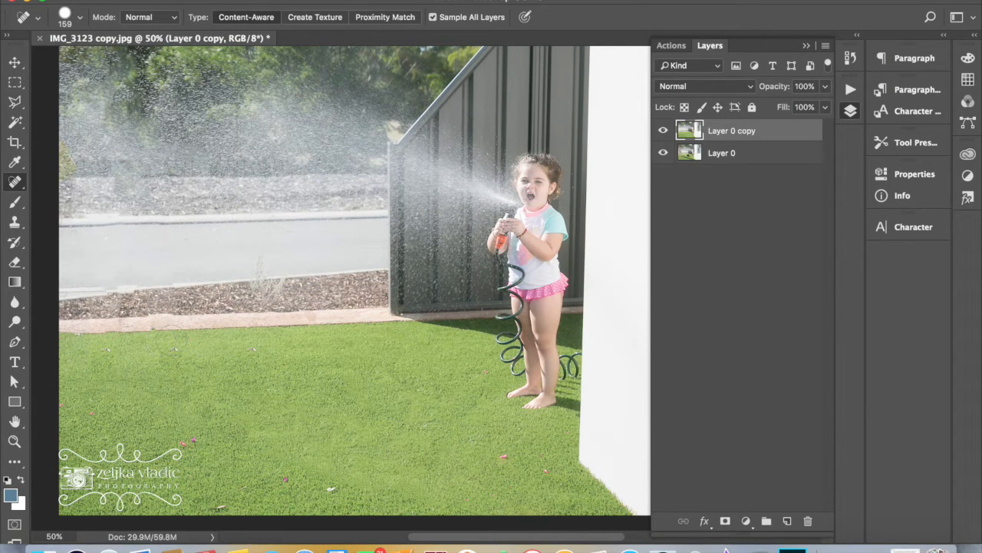
{"action": "scroll", "coordinate": [170, 337], "scroll_direction": "up", "scroll_amount": 3}
{"action": "scroll", "coordinate": [171, 338], "scroll_direction": "down", "scroll_amount": 3}
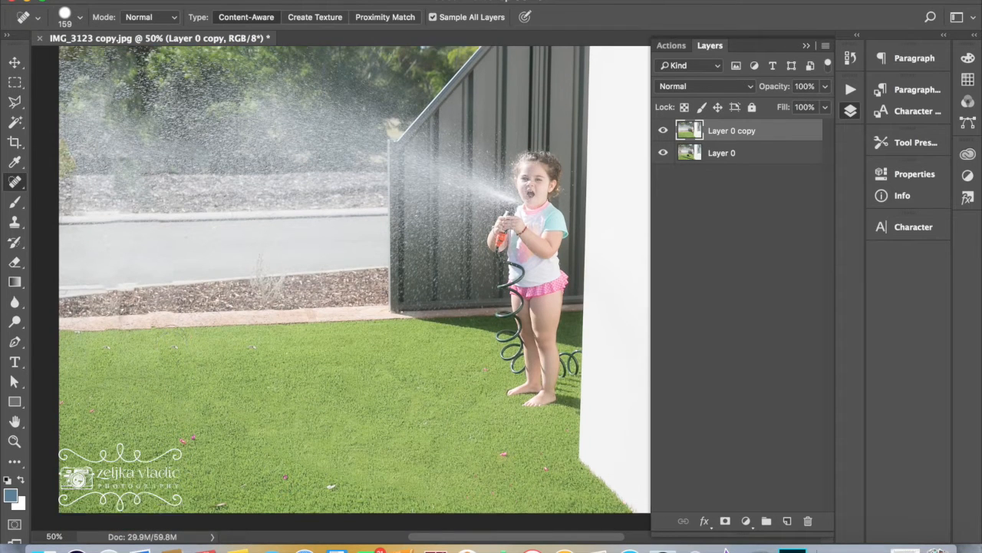
{"action": "scroll", "coordinate": [171, 338], "scroll_direction": "up", "scroll_amount": 3}
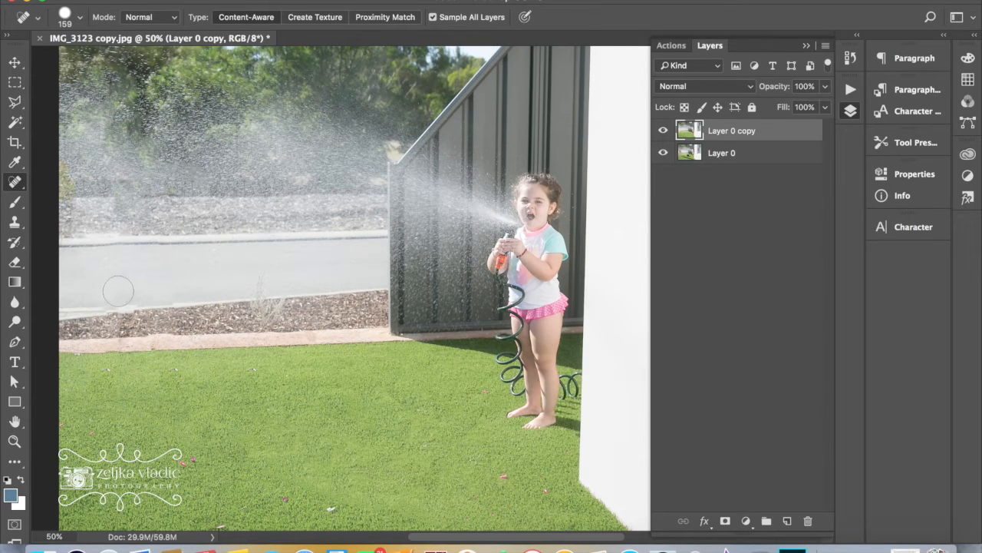
{"action": "left_click", "coordinate": [15, 442]}
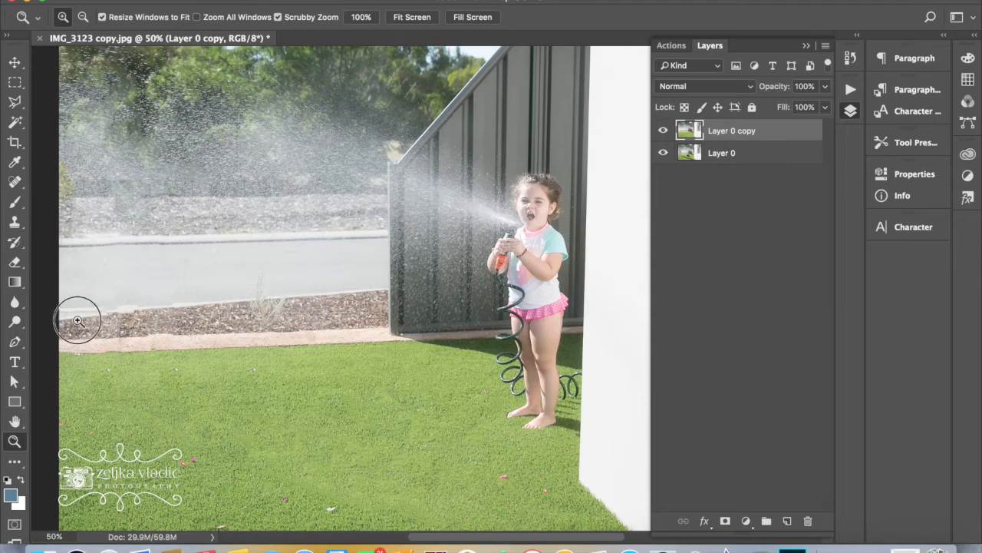
{"action": "left_click", "coordinate": [77, 321]}
{"action": "left_click", "coordinate": [138, 315]}
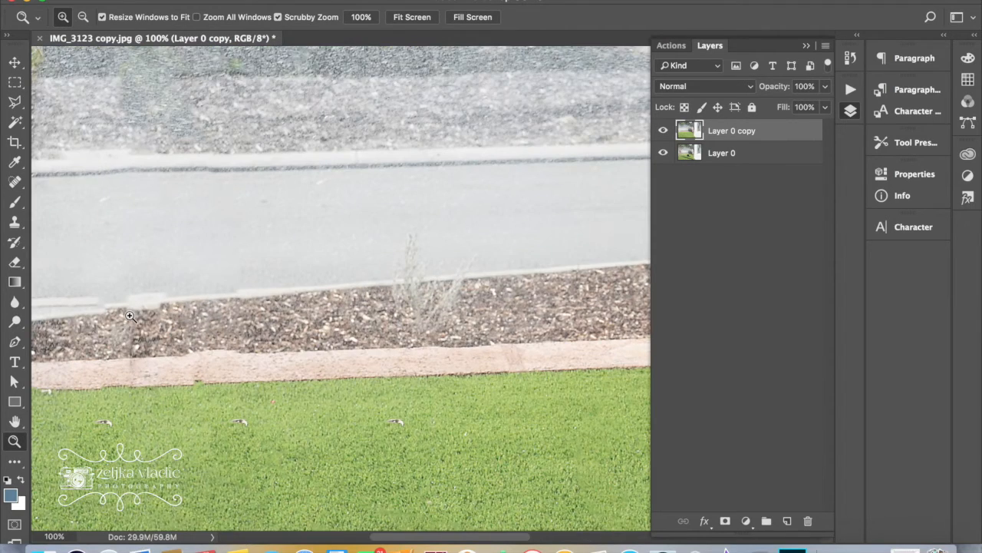
{"action": "left_click", "coordinate": [129, 316]}
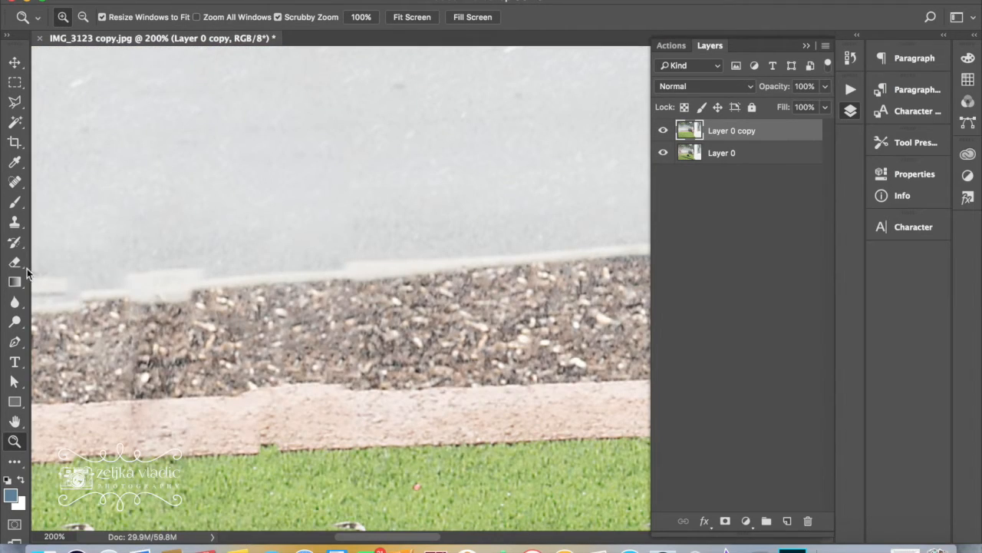
{"action": "scroll", "coordinate": [350, 538], "scroll_direction": "left", "scroll_amount": 3}
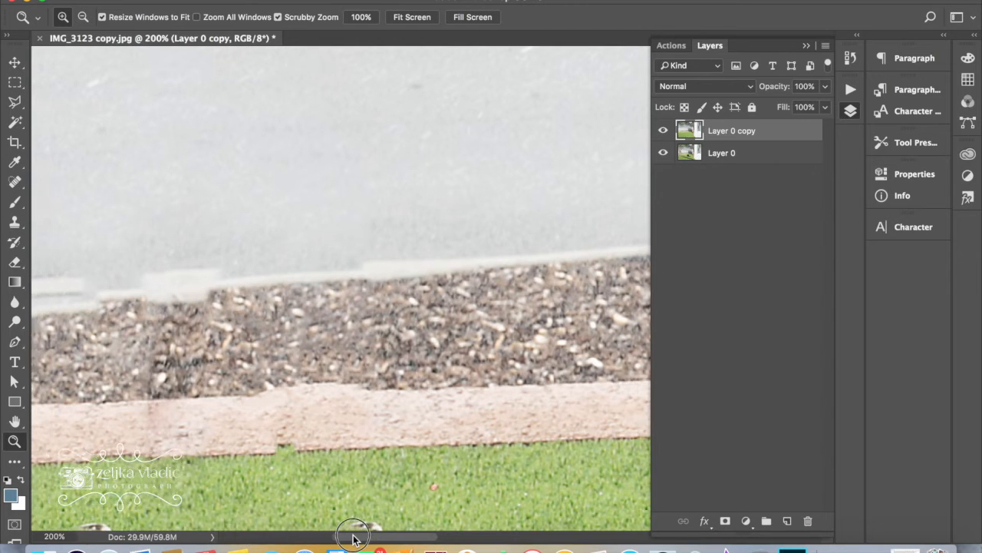
{"action": "scroll", "coordinate": [350, 538], "scroll_direction": "left", "scroll_amount": 1}
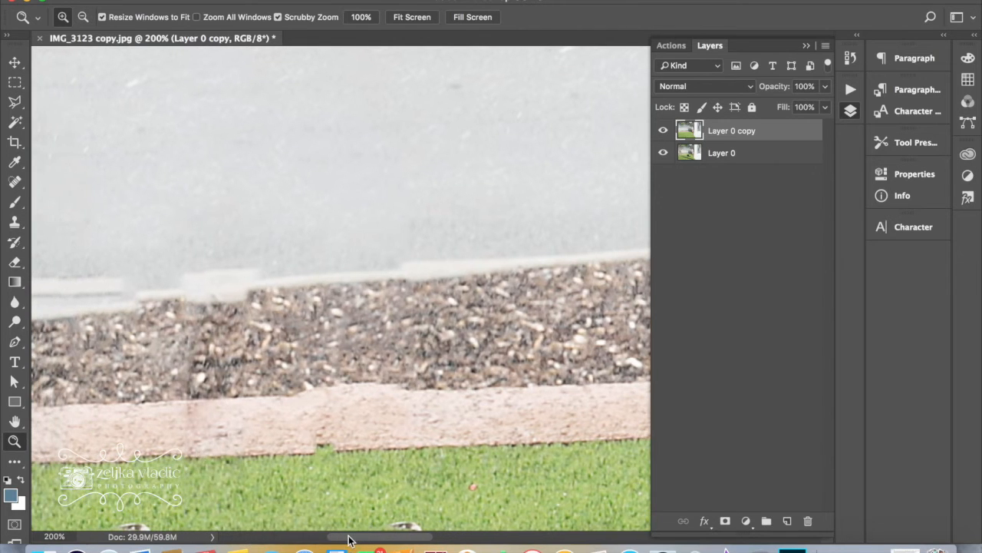
{"action": "left_click", "coordinate": [806, 46]}
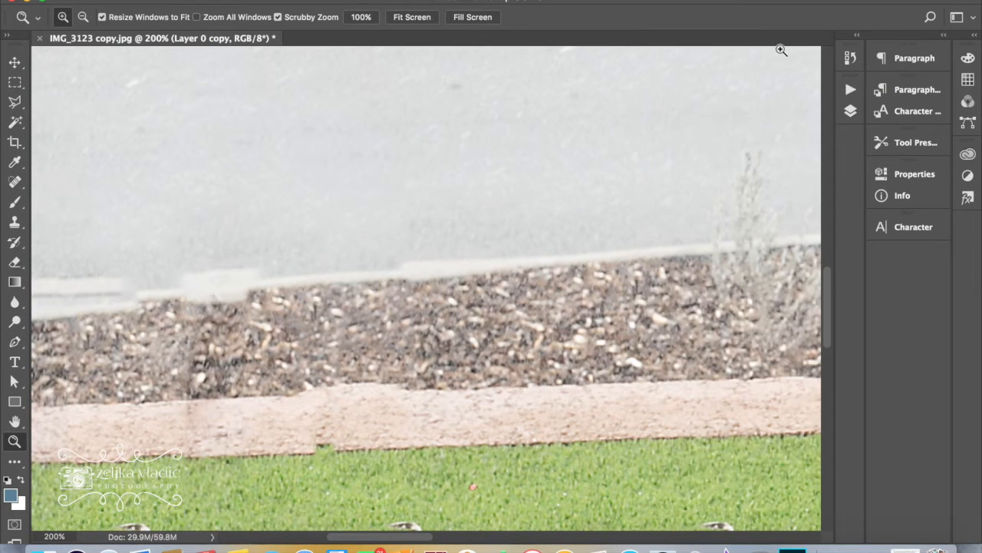
Set the Clone Stamp to 100% opacity with a 102 px brush.
{"action": "left_click", "coordinate": [14, 222]}
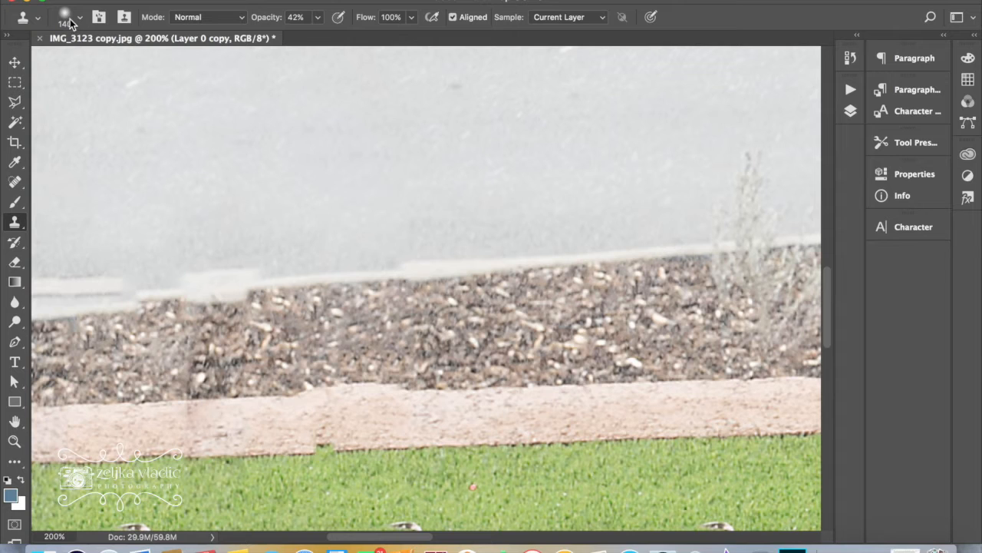
{"action": "left_click", "coordinate": [318, 19]}
{"action": "left_click_drag", "start_coordinate": [317, 35], "coordinate": [364, 40]}
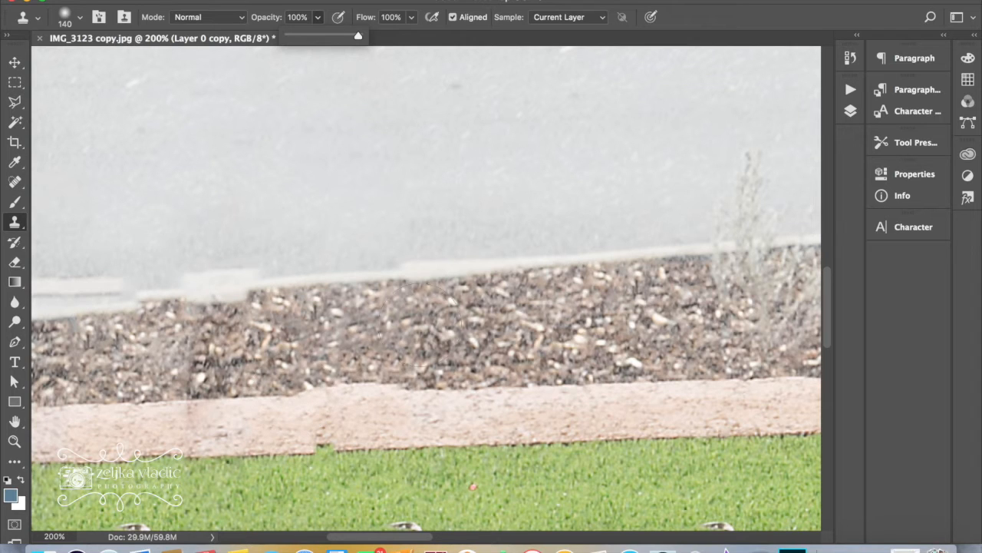
{"action": "right_click", "coordinate": [422, 327]}
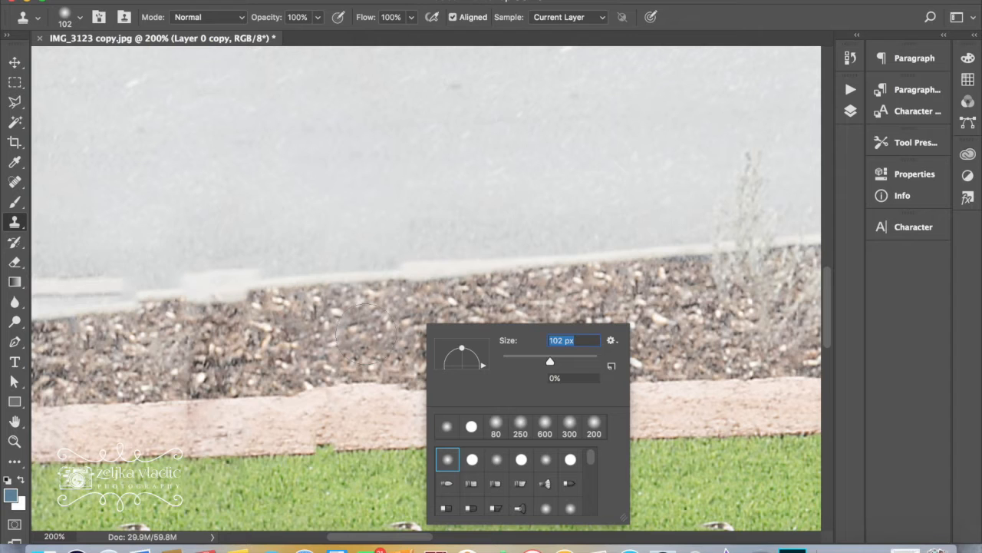
{"action": "key", "text": "Return"}
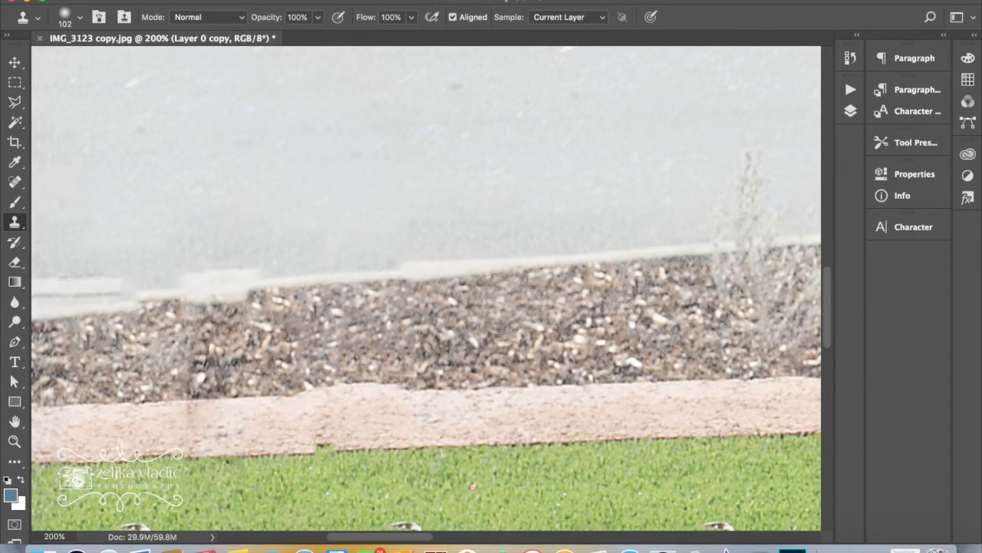
Straighten the uneven border between the mulch bed and the pink paving strip by cloning from clean stretches of the same edge.
{"action": "left_click", "coordinate": [512, 342]}
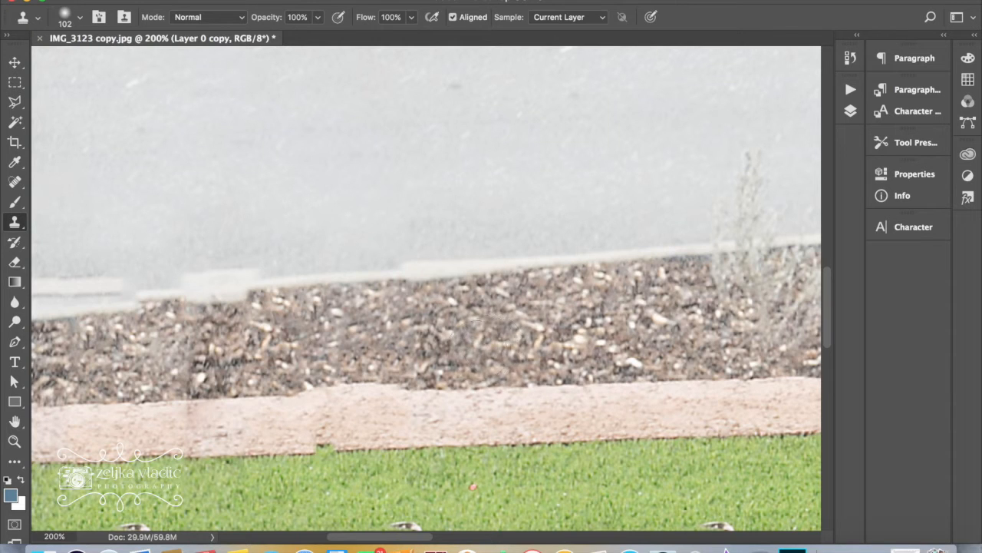
{"action": "left_click", "coordinate": [484, 369]}
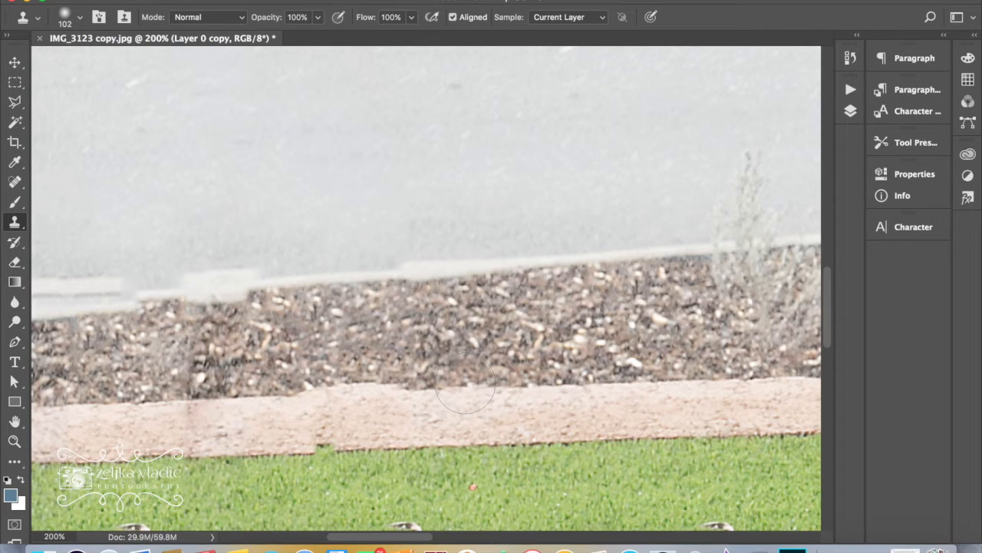
{"action": "left_click", "coordinate": [465, 383], "text": "alt"}
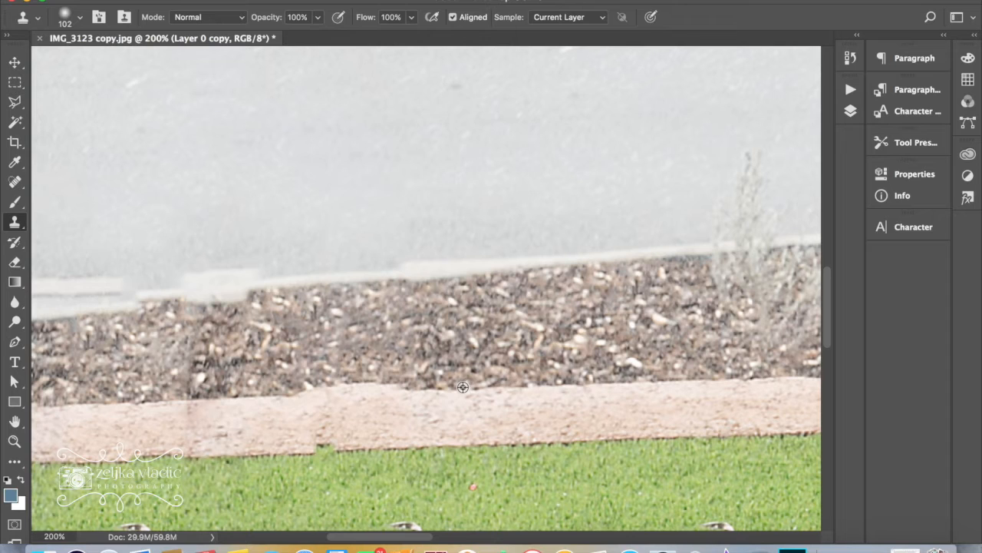
{"action": "left_click", "coordinate": [455, 387], "text": "alt"}
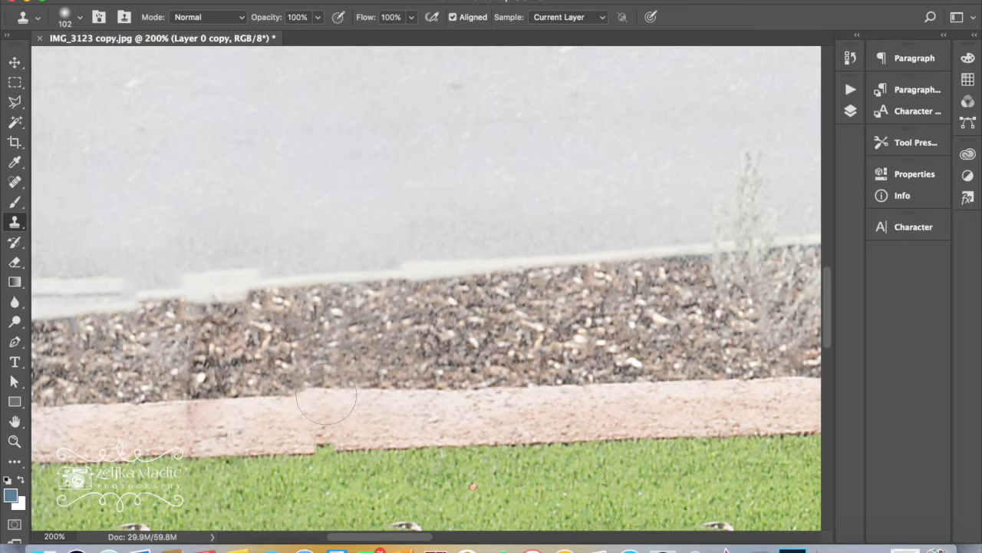
{"action": "left_click", "coordinate": [246, 398], "text": "alt"}
{"action": "left_click_drag", "start_coordinate": [287, 393], "coordinate": [297, 393]}
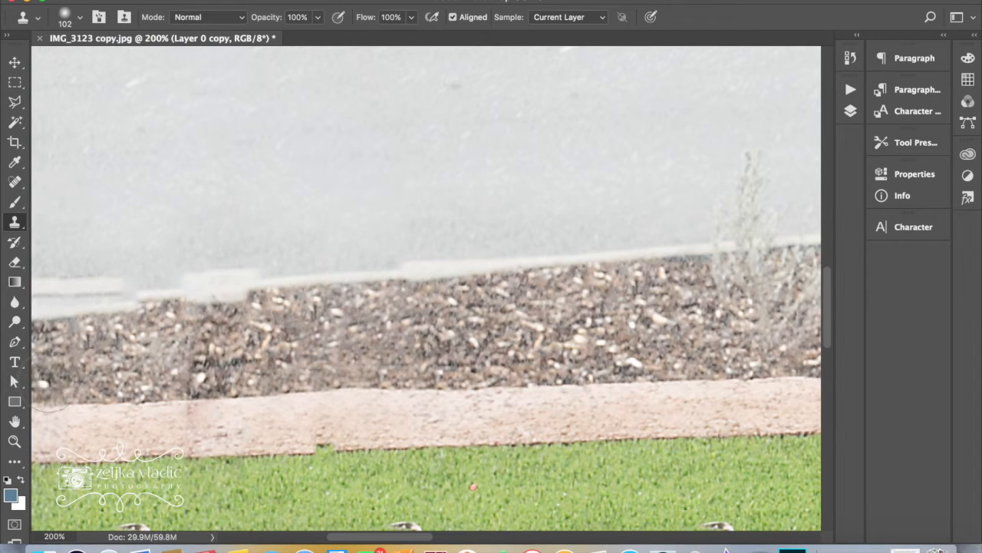
Set the Clone Stamp brush to 71 px and extend the pale kerb line across the gap at the road's near edge.
{"action": "left_click_drag", "start_coordinate": [399, 537], "coordinate": [367, 539]}
{"action": "scroll", "coordinate": [378, 376], "scroll_direction": "up", "scroll_amount": 3}
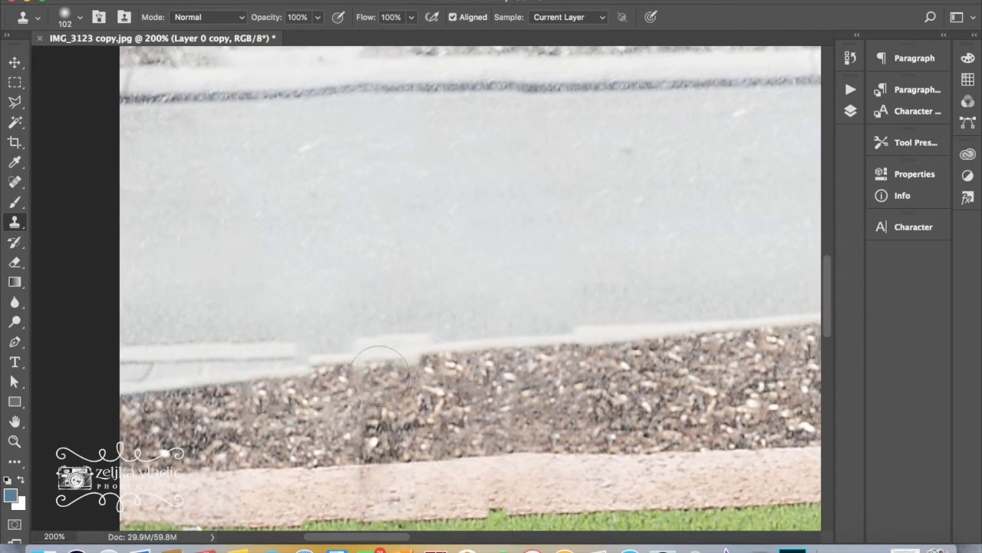
{"action": "right_click", "coordinate": [335, 272]}
{"action": "left_click_drag", "start_coordinate": [461, 308], "coordinate": [447, 304]}
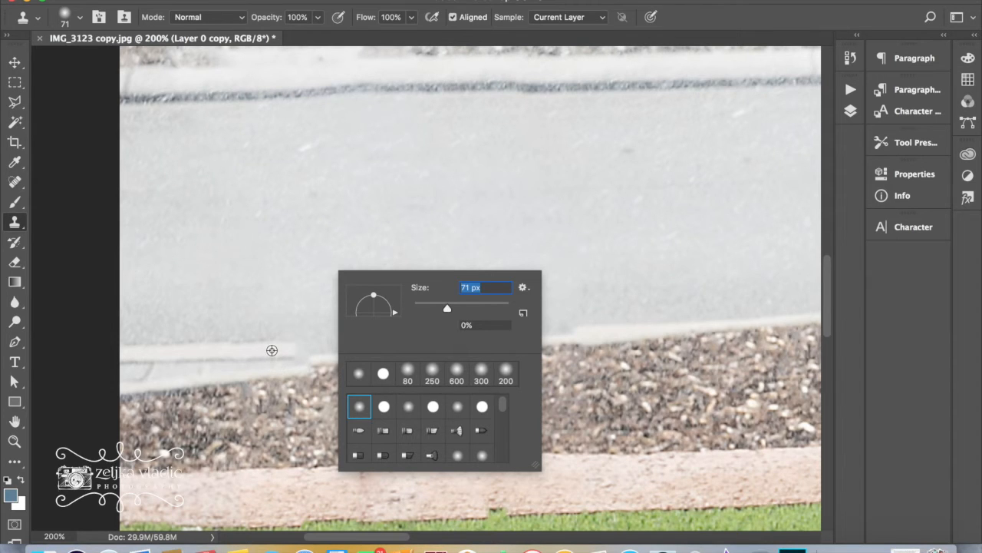
{"action": "left_click", "coordinate": [270, 351], "text": "alt"}
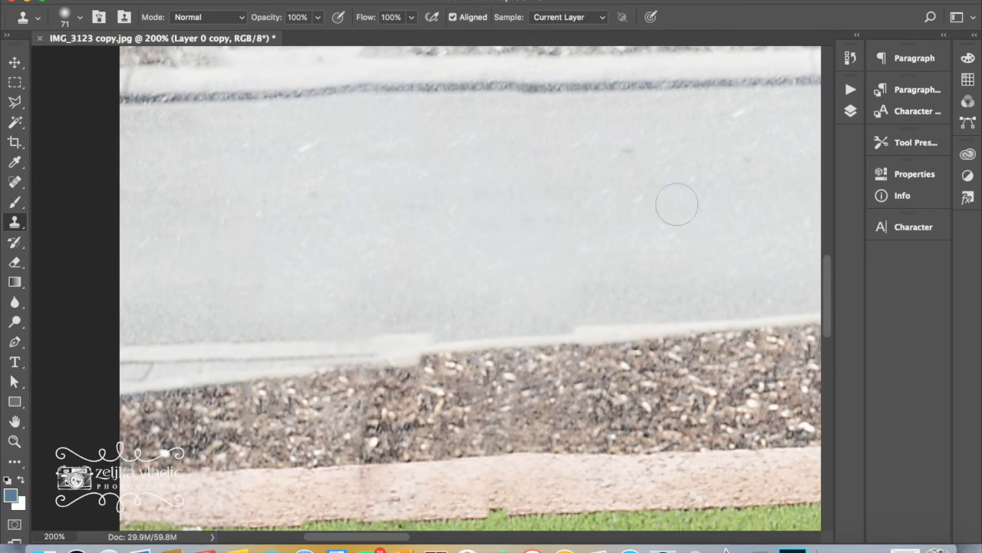
{"action": "left_click", "coordinate": [238, 347], "text": "alt"}
{"action": "left_click_drag", "start_coordinate": [377, 348], "coordinate": [374, 346]}
{"action": "left_click", "coordinate": [374, 346]}
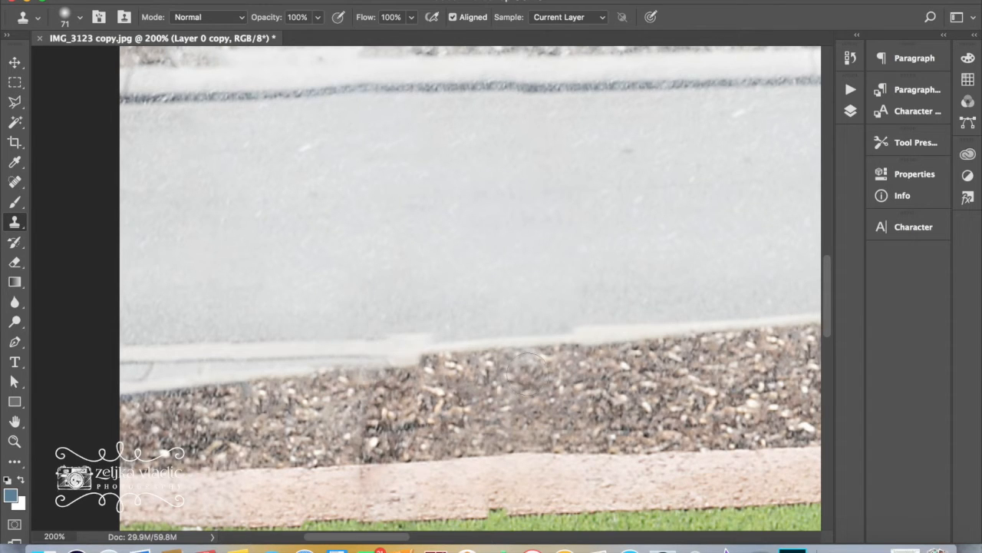
Clone road surface and kerb with a 52 px brush to smooth the jagged steps in the near kerb line.
{"action": "left_click", "coordinate": [473, 288], "text": "alt"}
{"action": "scroll", "coordinate": [472, 288], "scroll_direction": "down", "scroll_amount": 2}
{"action": "scroll", "coordinate": [461, 292], "scroll_direction": "up", "scroll_amount": 2}
{"action": "left_click", "coordinate": [412, 314]}
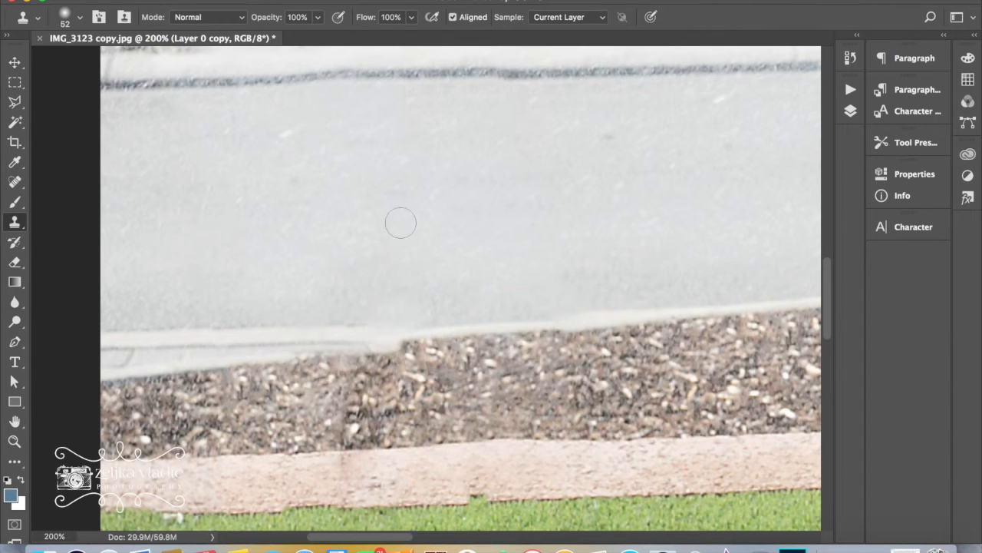
{"action": "left_click_drag", "start_coordinate": [386, 341], "coordinate": [379, 340]}
{"action": "left_click", "coordinate": [396, 301], "text": "alt"}
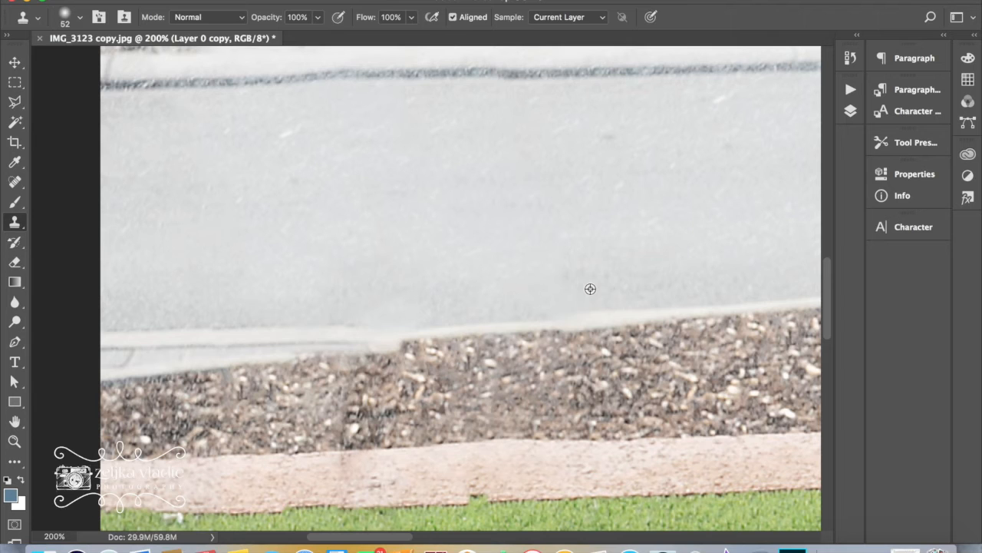
Set the Clone Stamp brush to 84 px and clone the dark line along the road's far kerb to straighten it.
{"action": "key", "text": "z"}
{"action": "left_click", "coordinate": [528, 222], "text": "alt"}
{"action": "left_click", "coordinate": [528, 222], "text": "alt"}
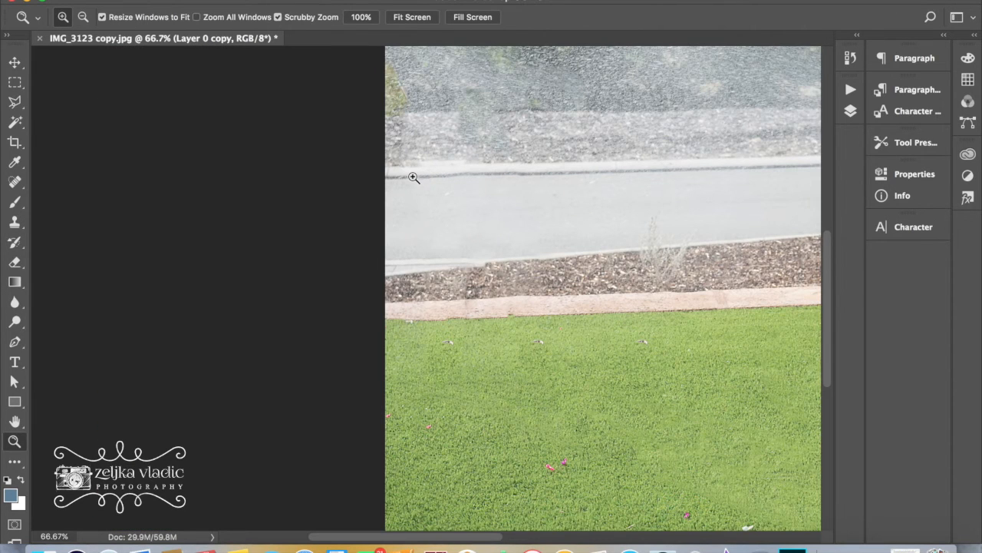
{"action": "left_click_drag", "start_coordinate": [454, 176], "coordinate": [494, 174]}
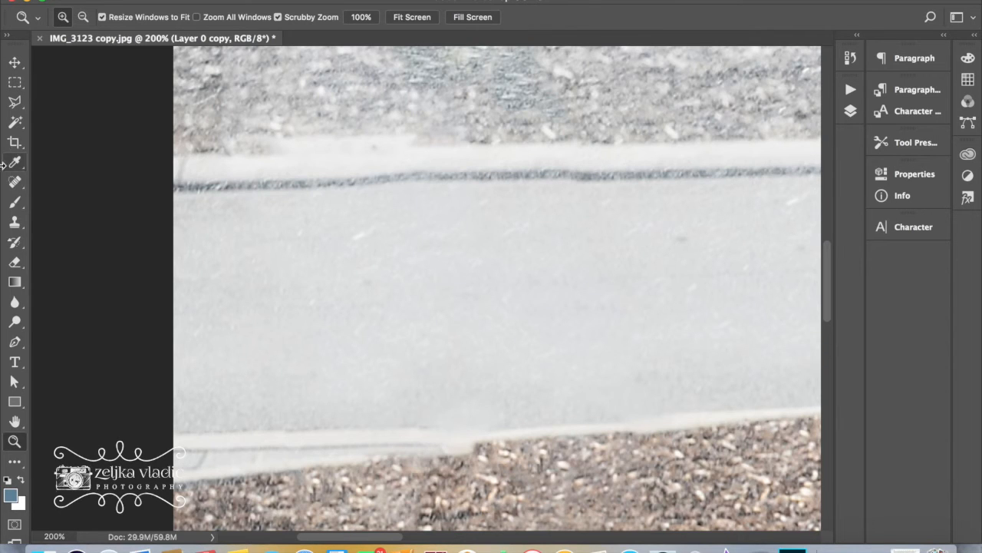
{"action": "left_click", "coordinate": [13, 222]}
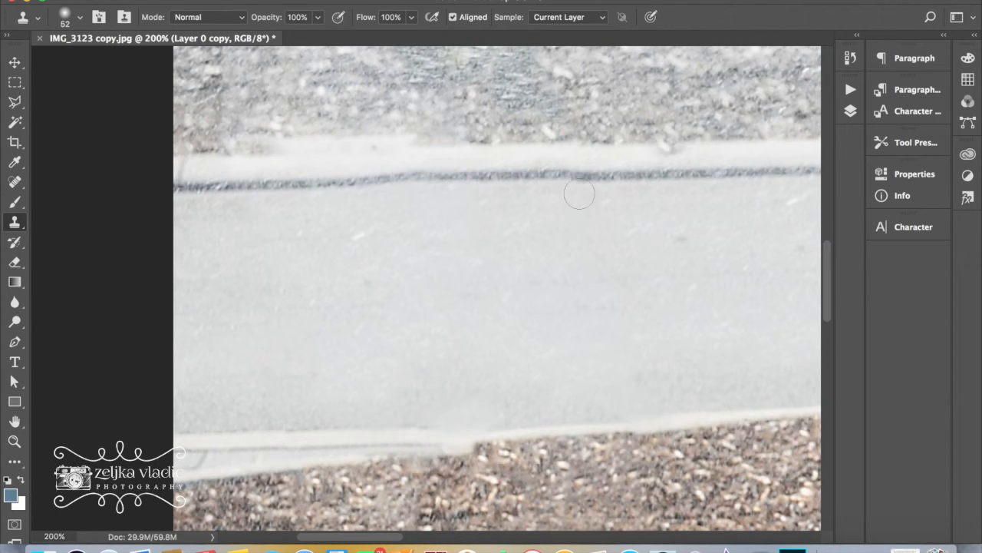
{"action": "left_click", "coordinate": [608, 178], "text": "alt"}
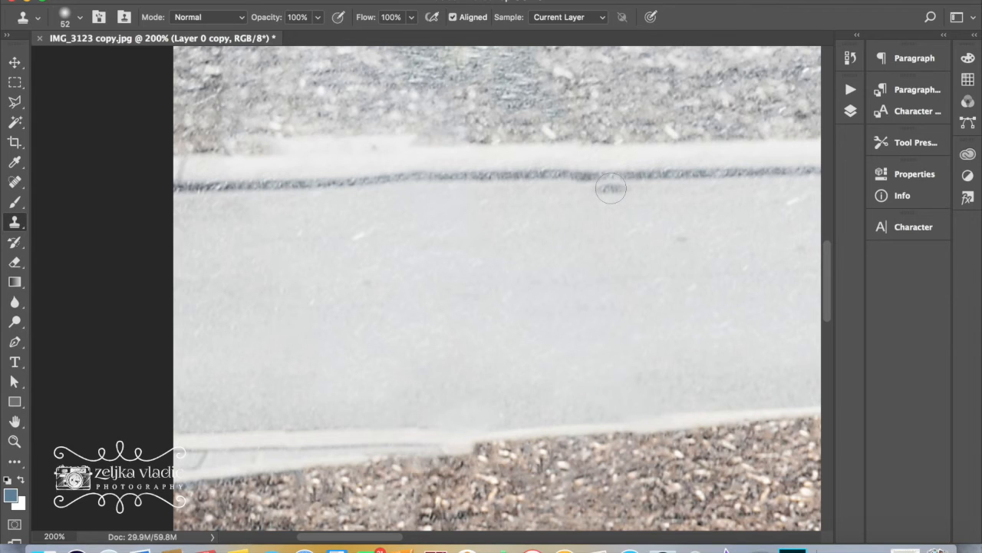
{"action": "right_click", "coordinate": [611, 188]}
{"action": "left_click_drag", "start_coordinate": [728, 223], "coordinate": [733, 224]}
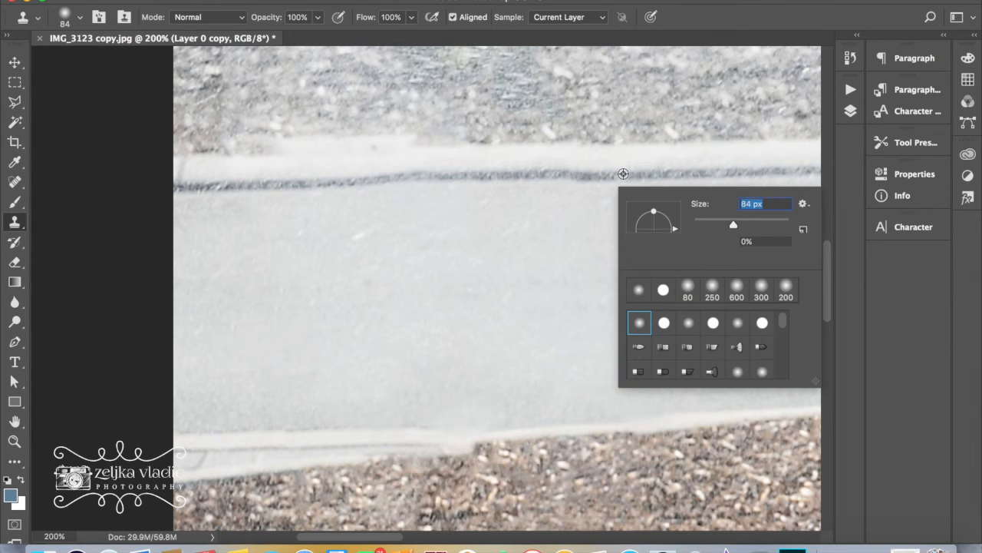
{"action": "left_click", "coordinate": [623, 173]}
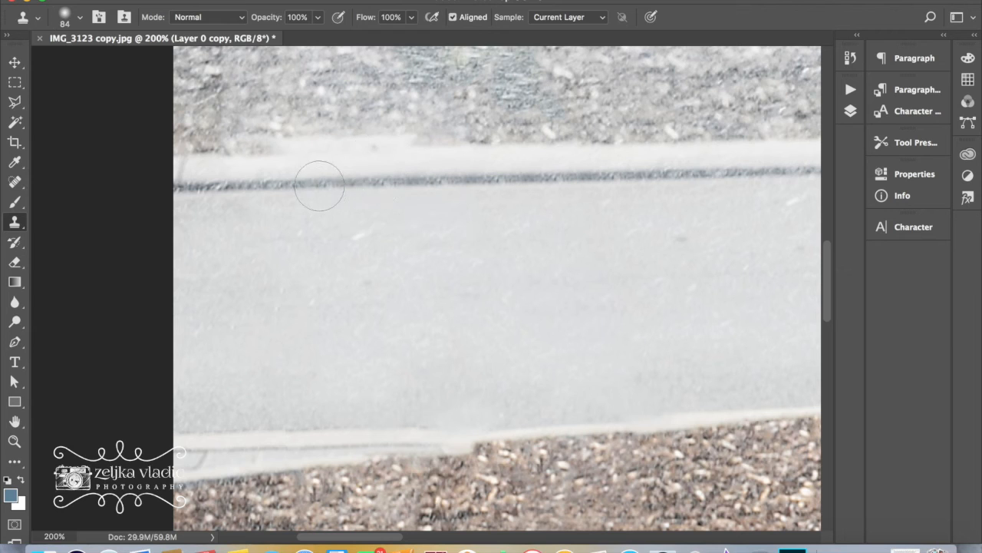
Heal the mismatched patch in the misty trees with the 159 px content-aware Spot Healing Brush.
{"action": "left_click", "coordinate": [15, 442]}
{"action": "left_click", "coordinate": [511, 291], "text": "alt"}
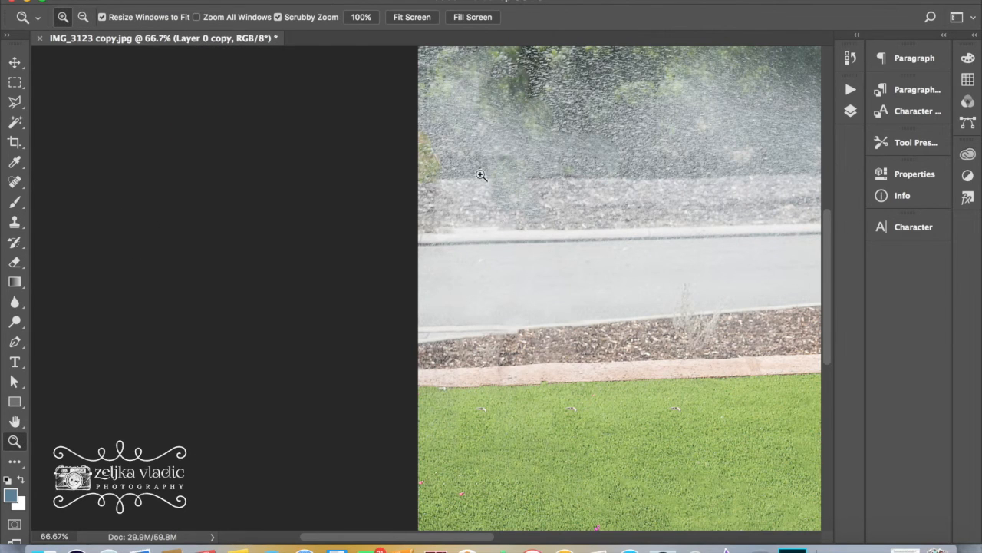
{"action": "scroll", "coordinate": [509, 149], "scroll_direction": "up", "scroll_amount": 4}
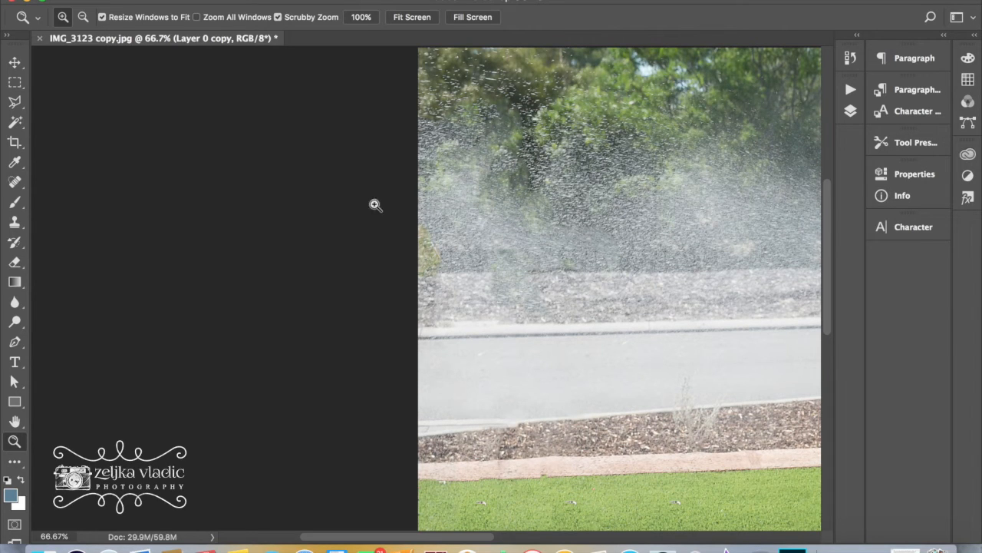
{"action": "left_click", "coordinate": [16, 187]}
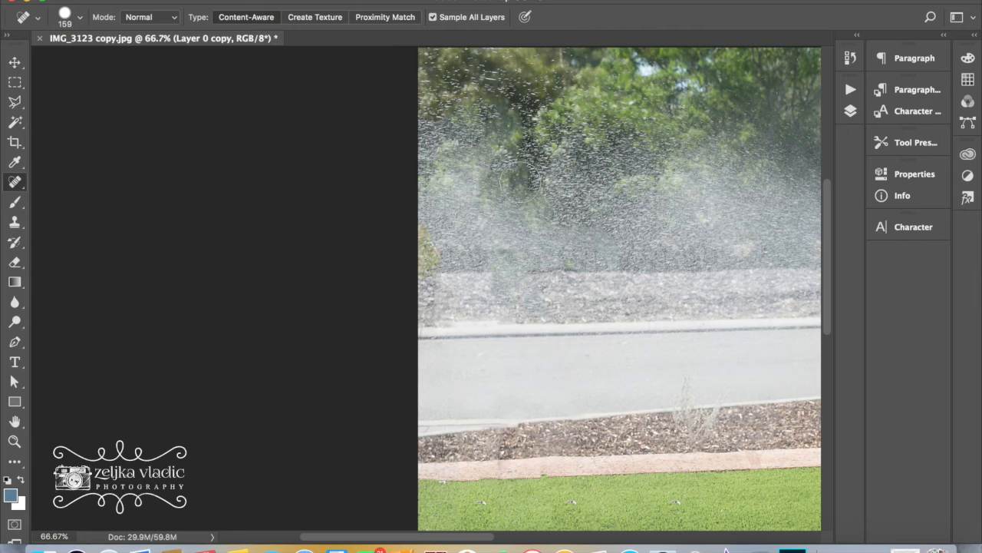
{"action": "left_click_drag", "start_coordinate": [539, 135], "coordinate": [526, 166]}
Reduce the Spot Healing Brush to 117 px and heal the dark, blurry remnants in the foliage behind the water spray.
{"action": "left_click", "coordinate": [13, 443]}
{"action": "left_click", "coordinate": [511, 115]}
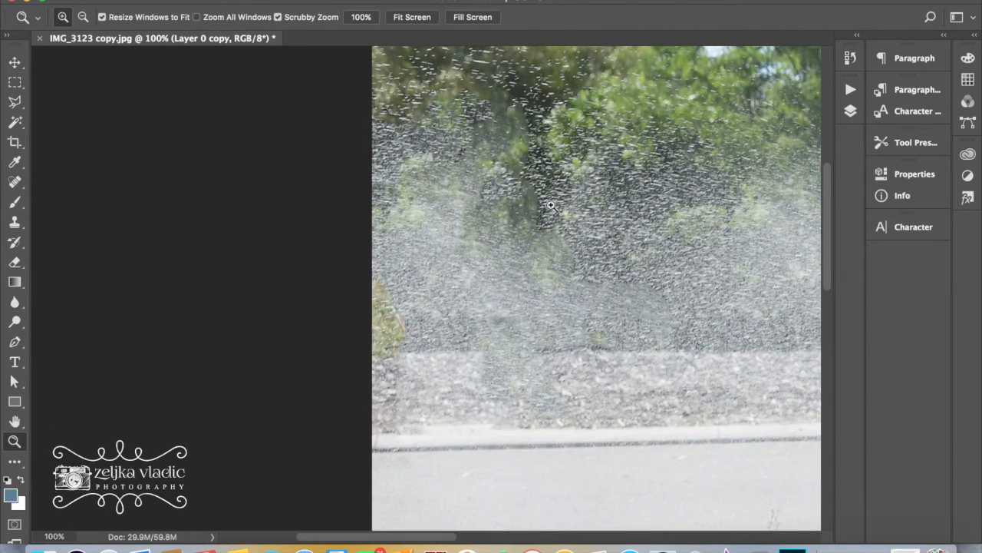
{"action": "left_click", "coordinate": [564, 185]}
{"action": "scroll", "coordinate": [564, 184], "scroll_direction": "up", "scroll_amount": 3}
{"action": "left_click", "coordinate": [454, 149]}
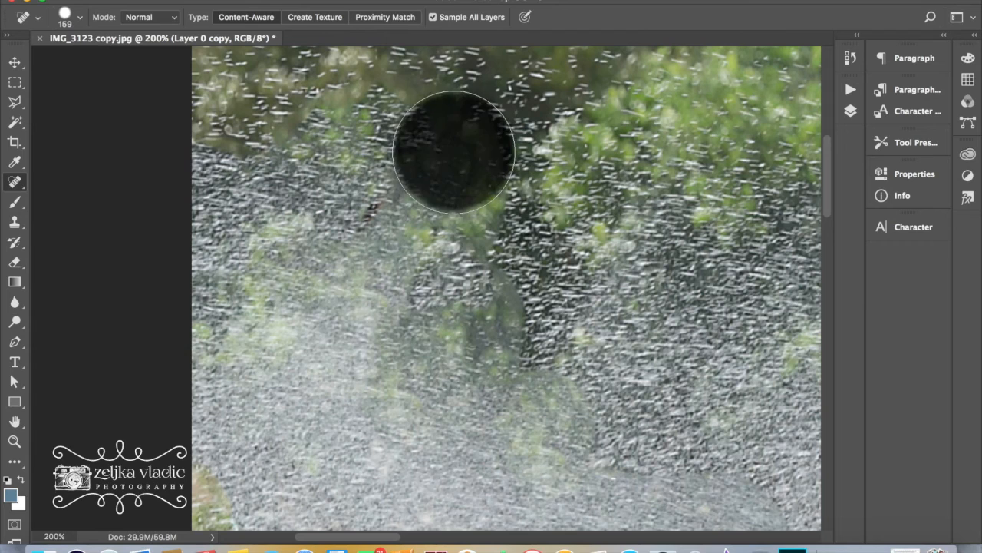
{"action": "right_click", "coordinate": [526, 182]}
{"action": "left_click_drag", "start_coordinate": [648, 208], "coordinate": [632, 208]}
{"action": "mouse_move", "coordinate": [462, 149]}
{"action": "left_mouse_down"}
{"action": "mouse_move", "coordinate": [432, 206]}
{"action": "mouse_move", "coordinate": [497, 329]}
{"action": "left_mouse_up"}
{"action": "mouse_move", "coordinate": [529, 245]}
{"action": "left_mouse_down"}
{"action": "mouse_move", "coordinate": [513, 227]}
{"action": "mouse_move", "coordinate": [467, 135]}
{"action": "mouse_move", "coordinate": [407, 100]}
{"action": "left_mouse_up"}
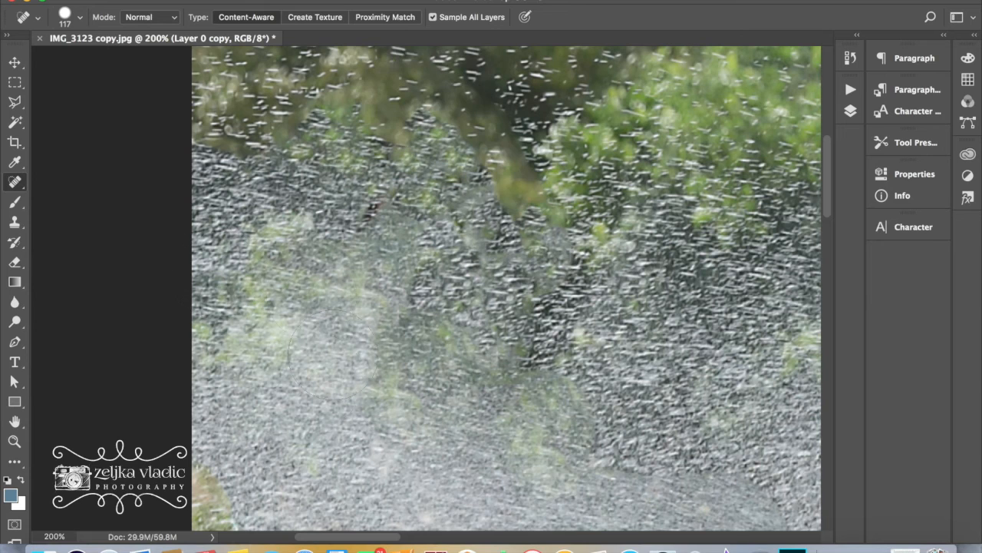
Heal away the yellow-green bush at the photo's left edge above the gravel bank.
{"action": "scroll", "coordinate": [218, 253], "scroll_direction": "down", "scroll_amount": 10}
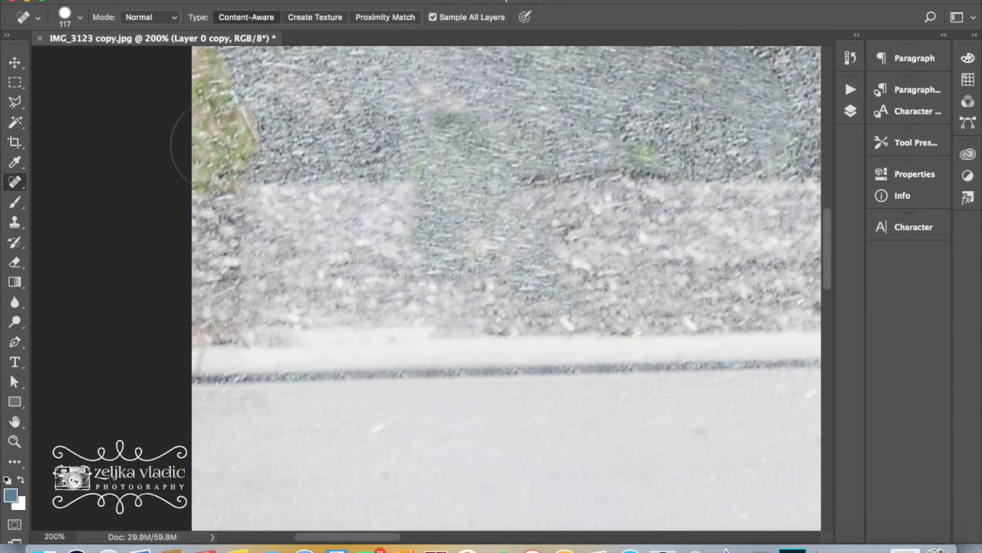
{"action": "mouse_move", "coordinate": [220, 138]}
{"action": "left_mouse_down"}
{"action": "mouse_move", "coordinate": [215, 153]}
{"action": "mouse_move", "coordinate": [227, 112]}
{"action": "left_mouse_up"}
{"action": "scroll", "coordinate": [219, 131], "scroll_direction": "up", "scroll_amount": 2}
{"action": "left_click", "coordinate": [220, 128]}
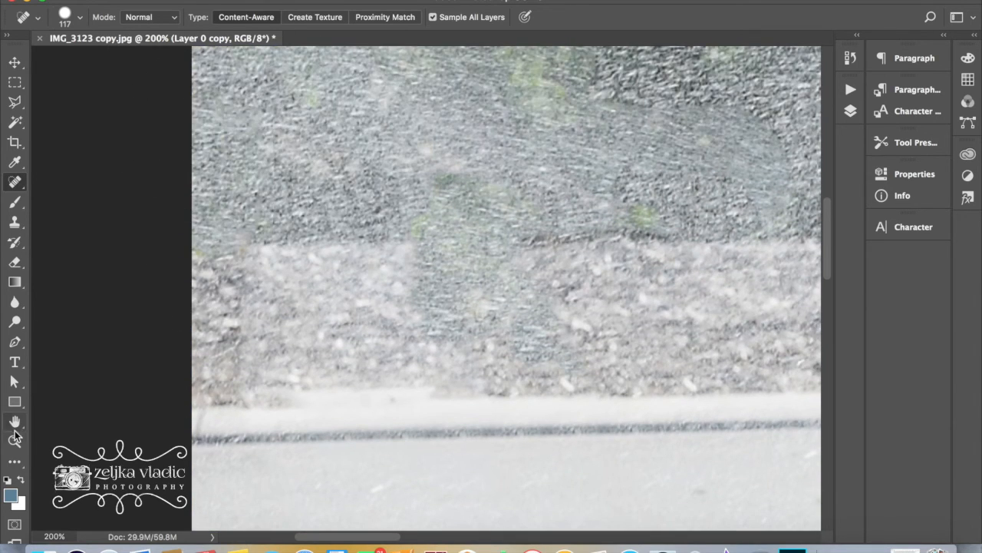
Blend the remaining uneven patches in the sprayed foliage using the Spot Healing Brush at 100% zoom.
{"action": "left_click", "coordinate": [15, 441]}
{"action": "left_click", "coordinate": [537, 180], "text": "alt"}
{"action": "scroll", "coordinate": [541, 144], "scroll_direction": "up", "scroll_amount": 2}
{"action": "scroll", "coordinate": [541, 143], "scroll_direction": "up", "scroll_amount": 5}
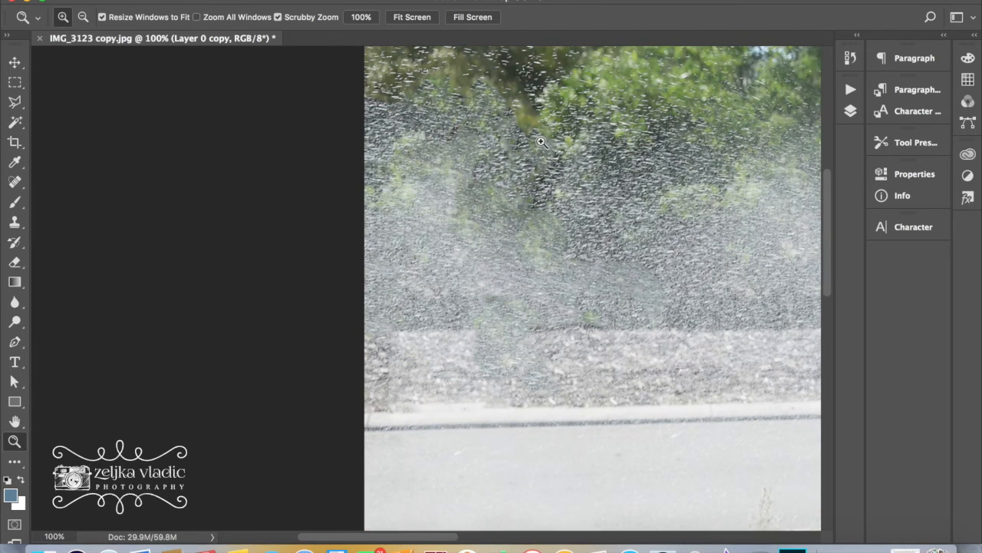
{"action": "left_click", "coordinate": [15, 182]}
{"action": "mouse_move", "coordinate": [491, 154]}
{"action": "left_mouse_down"}
{"action": "mouse_move", "coordinate": [533, 185]}
{"action": "mouse_move", "coordinate": [446, 178]}
{"action": "mouse_move", "coordinate": [464, 161]}
{"action": "left_mouse_up"}
{"action": "left_click_drag", "start_coordinate": [537, 197], "coordinate": [529, 162]}
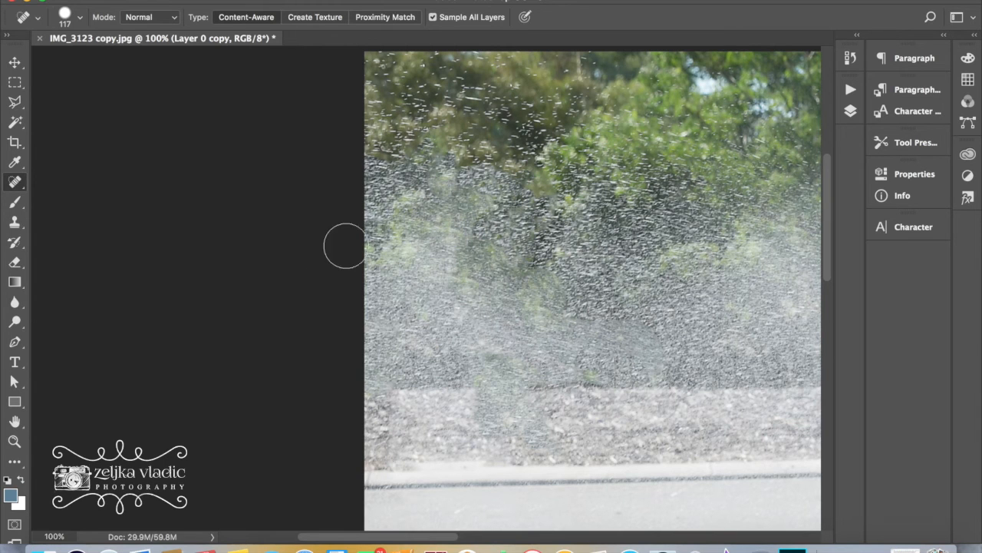
Enlarge the Spot Healing Brush to 166 px and heal the discoloured patch in the gravel bank beyond the road.
{"action": "left_click", "coordinate": [15, 441]}
{"action": "left_click", "coordinate": [606, 308], "text": "alt"}
{"action": "left_click", "coordinate": [606, 308], "text": "alt"}
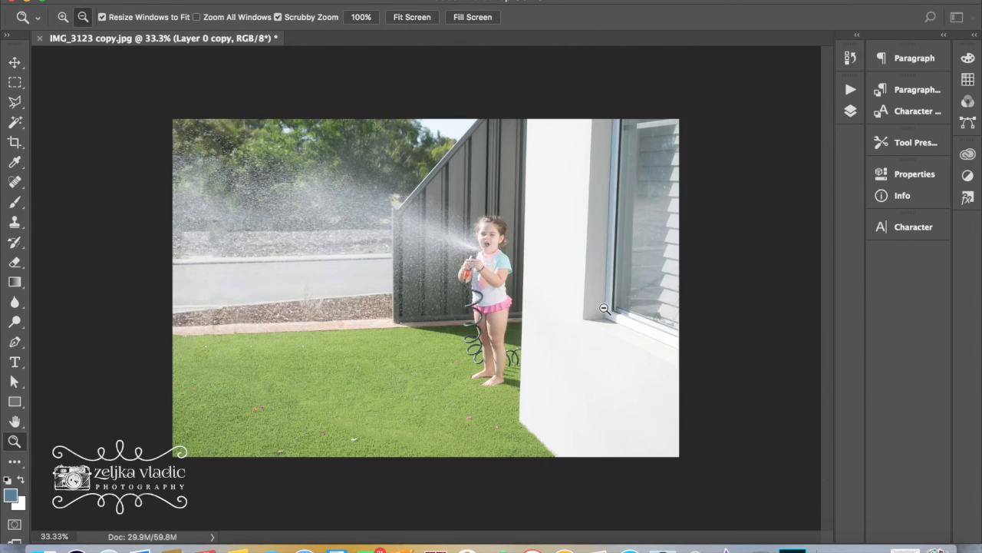
{"action": "left_click", "coordinate": [206, 204]}
{"action": "left_click", "coordinate": [15, 181]}
{"action": "right_click", "coordinate": [234, 230]}
{"action": "left_click_drag", "start_coordinate": [355, 255], "coordinate": [361, 255]}
{"action": "key", "text": "Return"}
{"action": "mouse_move", "coordinate": [237, 234]}
{"action": "left_mouse_down"}
{"action": "mouse_move", "coordinate": [208, 230]}
{"action": "mouse_move", "coordinate": [223, 233]}
{"action": "left_mouse_up"}
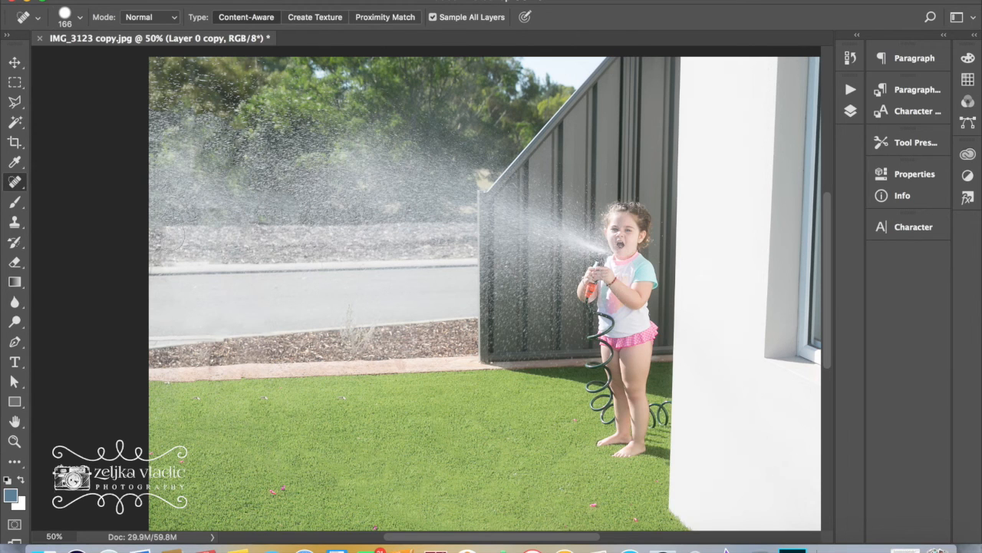
Compare the retouched photo with the original by toggling the visibility of Layer 0 copy, leaving it shown.
{"action": "left_click", "coordinate": [15, 441]}
{"action": "left_click", "coordinate": [580, 268], "text": "alt"}
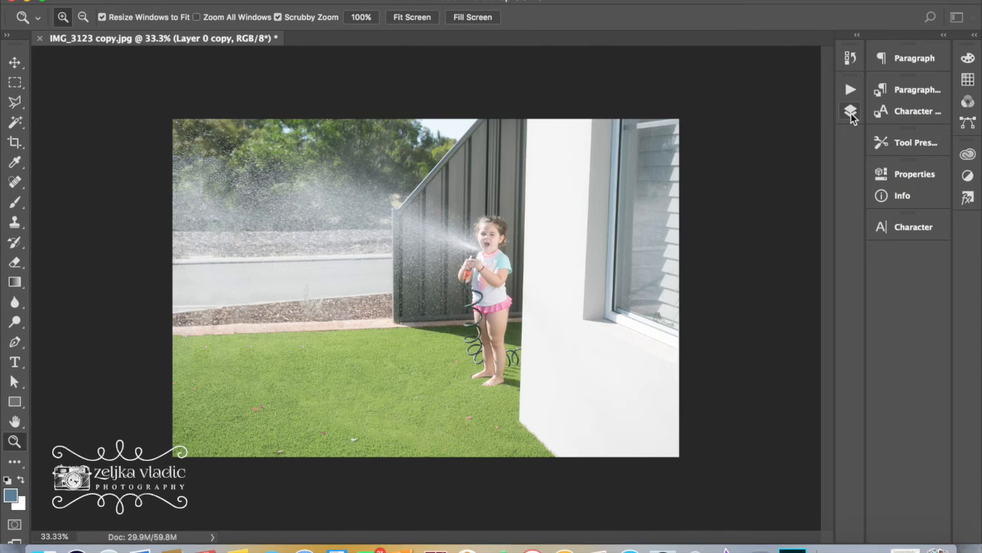
{"action": "left_click", "coordinate": [850, 112]}
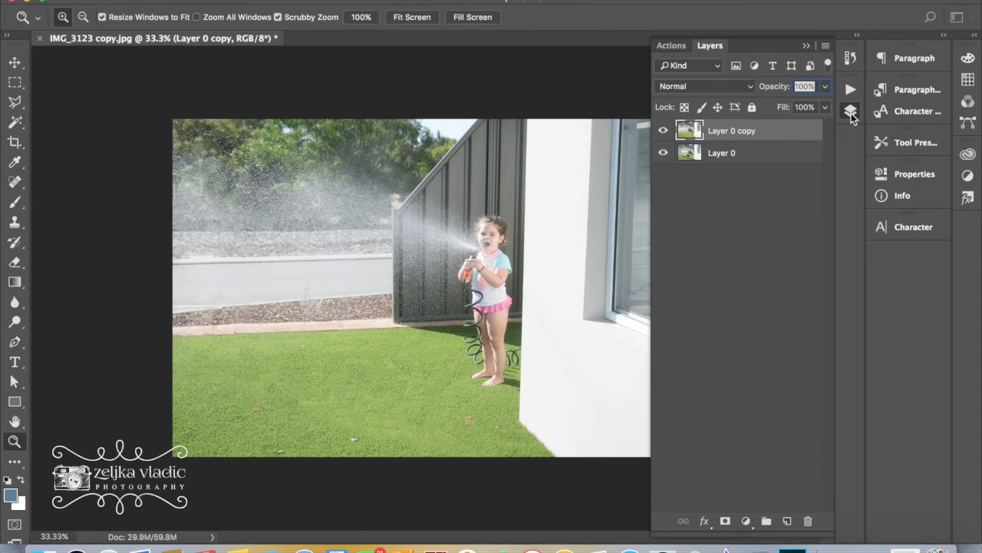
{"action": "left_click", "coordinate": [664, 132]}
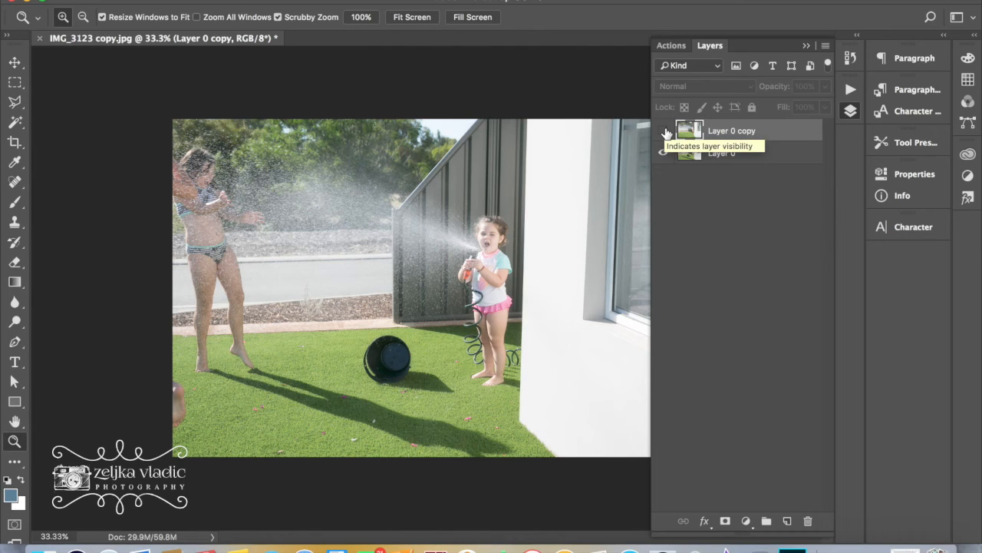
{"action": "left_click", "coordinate": [664, 132]}
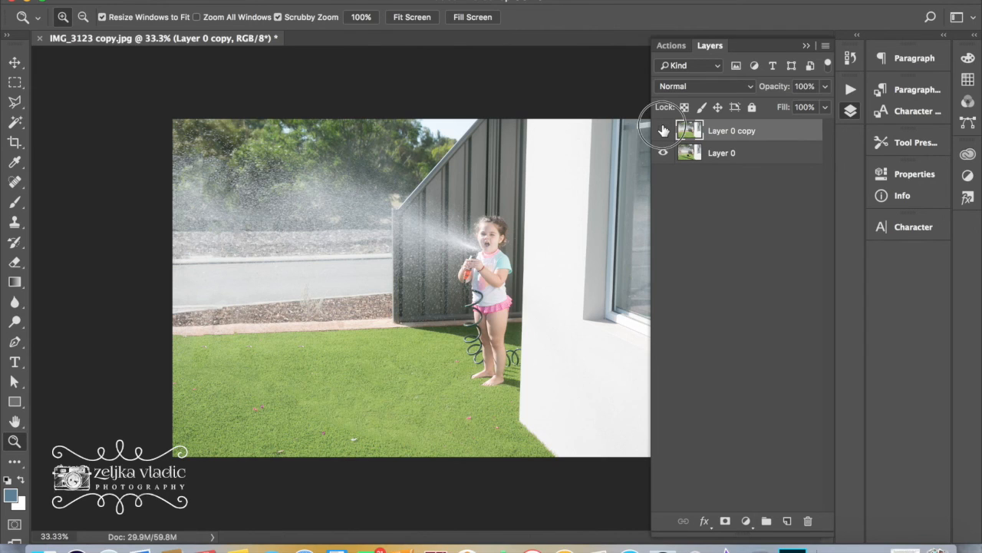
{"action": "left_click", "coordinate": [664, 132]}
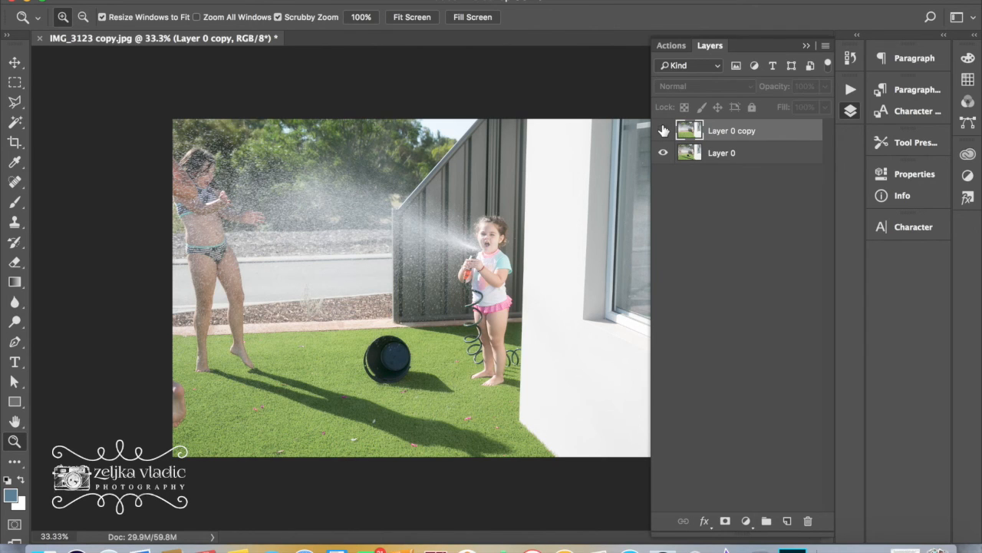
{"action": "left_click", "coordinate": [664, 131]}
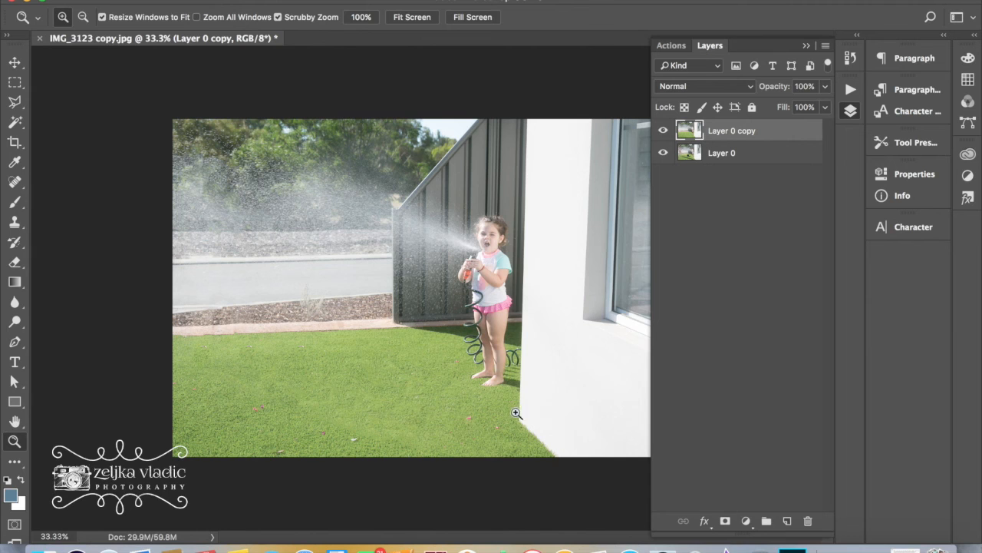
Reduce the Spot Healing Brush to 98 px and heal away the pink petals on the lawn around the girl's feet.
{"action": "left_click", "coordinate": [469, 420]}
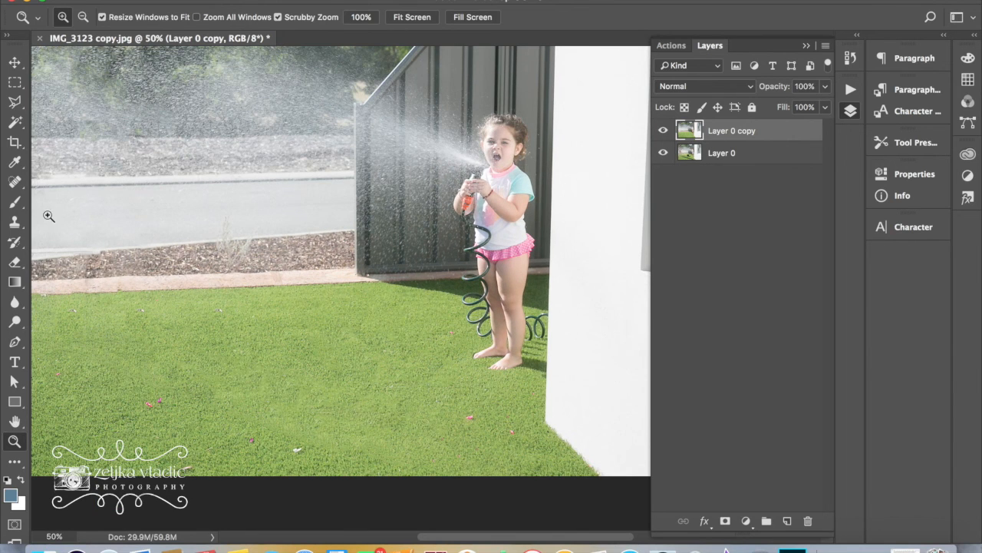
{"action": "left_click", "coordinate": [15, 183]}
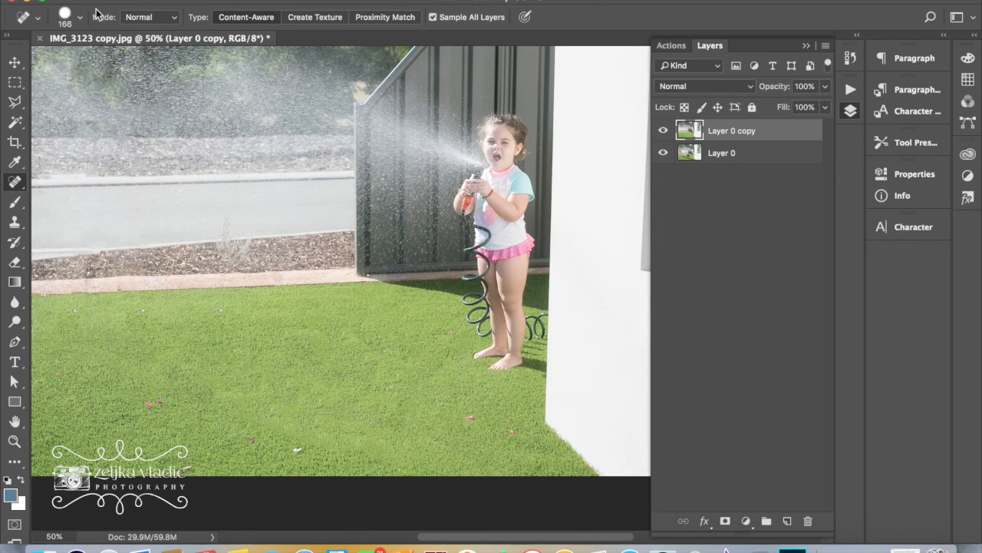
{"action": "right_click", "coordinate": [488, 385]}
{"action": "left_click", "coordinate": [579, 366]}
{"action": "left_click", "coordinate": [470, 417]}
{"action": "left_click", "coordinate": [509, 433]}
{"action": "left_click", "coordinate": [505, 416]}
{"action": "left_click", "coordinate": [451, 335]}
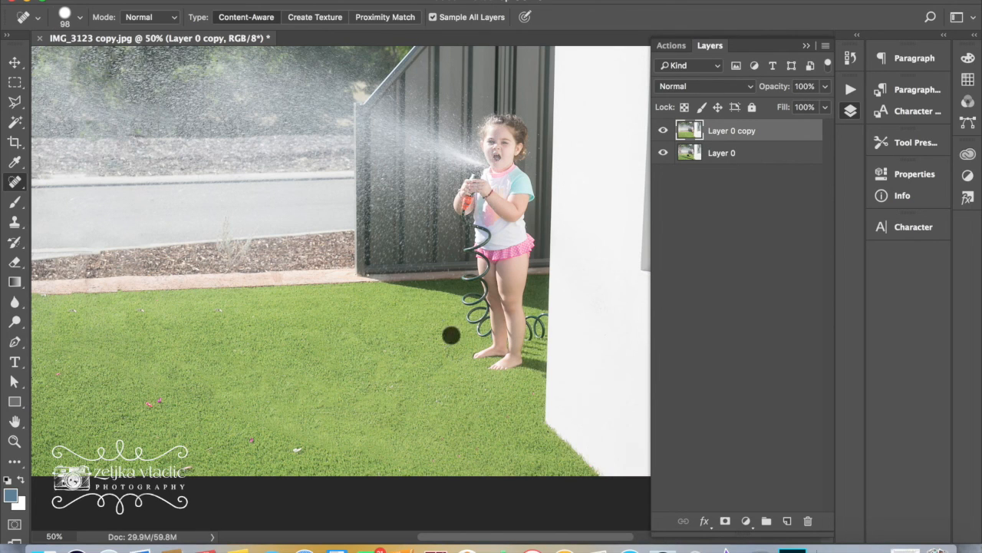
Heal away the white speck and the remaining pink petals in the lawn's left foreground.
{"action": "left_click", "coordinate": [296, 449]}
{"action": "left_click", "coordinate": [251, 438]}
{"action": "left_click", "coordinate": [161, 402]}
{"action": "left_click", "coordinate": [150, 406]}
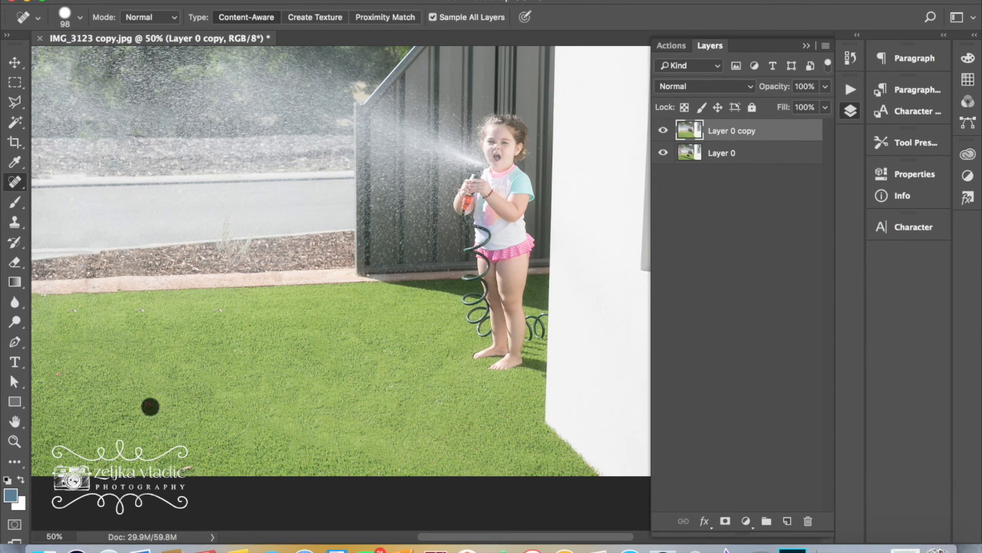
Hide and reshow Layer 0 copy to compare the cleaned lawn, close up and in the full photo, with the original.
{"action": "left_click", "coordinate": [664, 132]}
{"action": "left_click", "coordinate": [664, 132]}
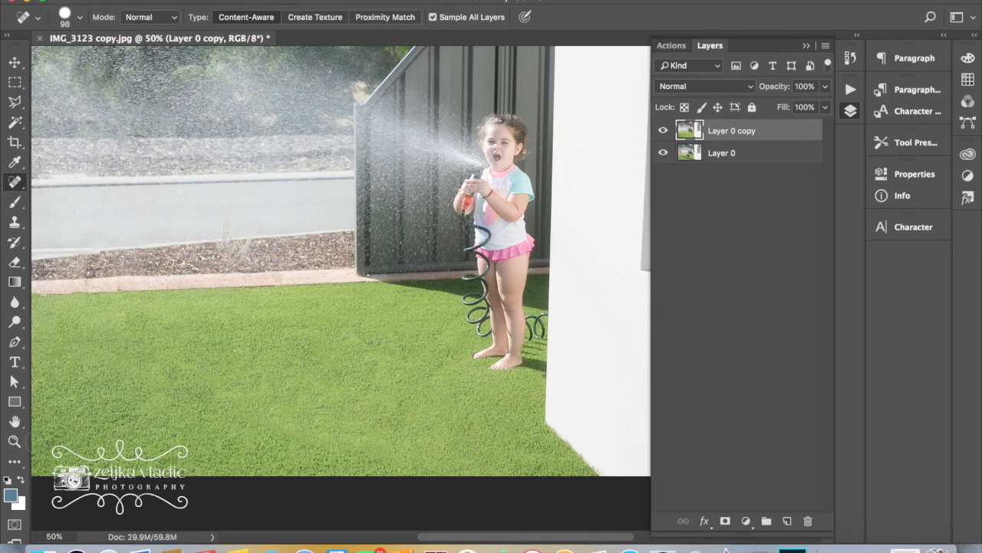
{"action": "left_click", "coordinate": [15, 441]}
{"action": "left_click", "coordinate": [284, 342], "text": "alt"}
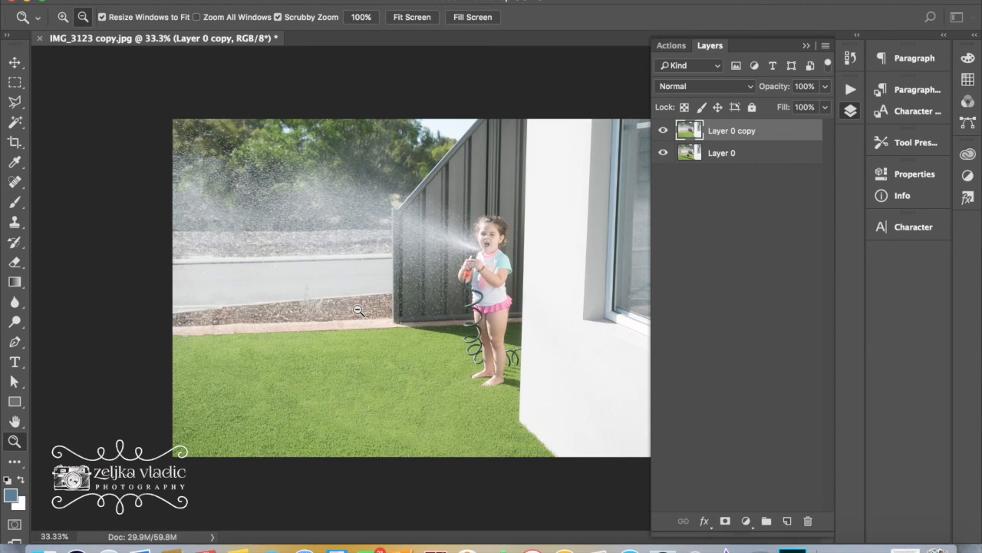
{"action": "left_click", "coordinate": [405, 298], "text": "alt"}
{"action": "left_click", "coordinate": [663, 132]}
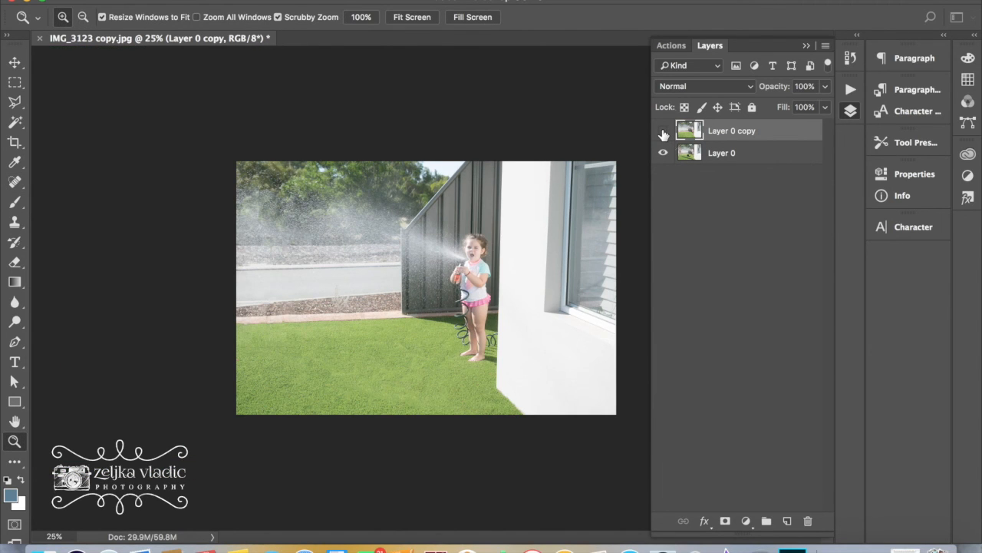
{"action": "left_click", "coordinate": [663, 133]}
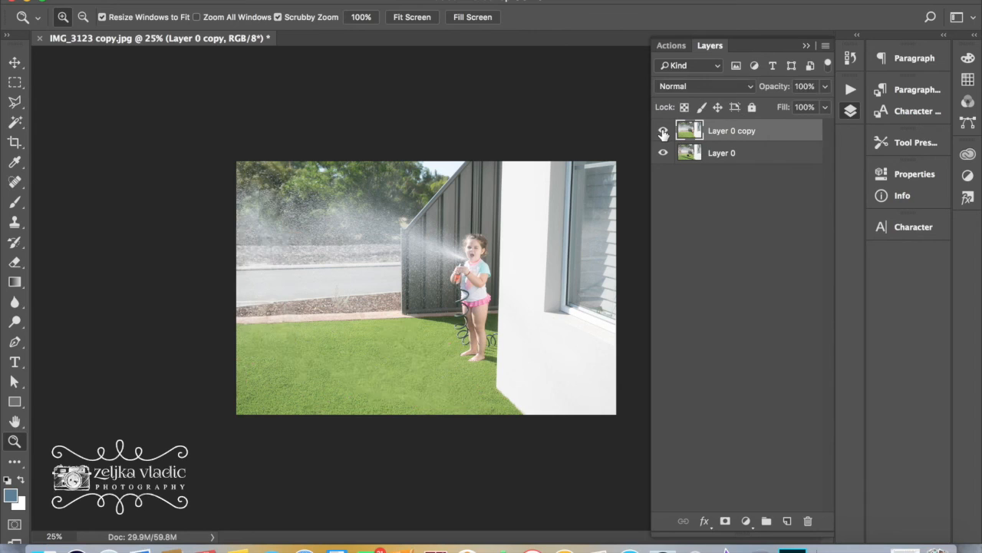